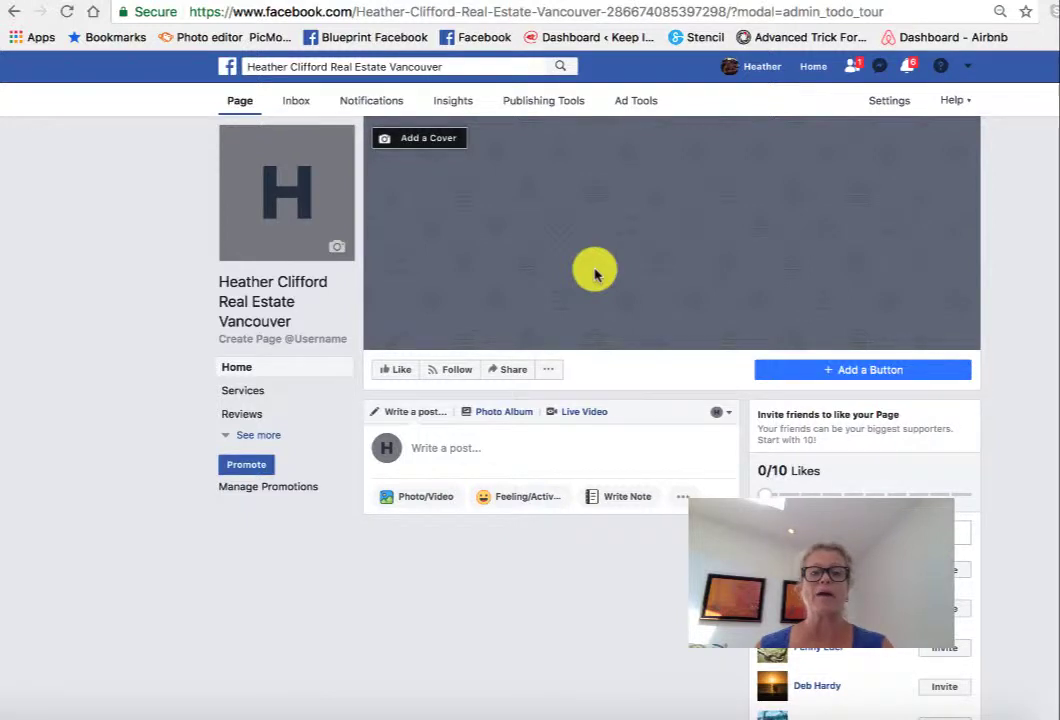
# - Upload 'profile photo' from the Desktop's Business Page folder as the profile picture
pyautogui.moveTo(322, 234)
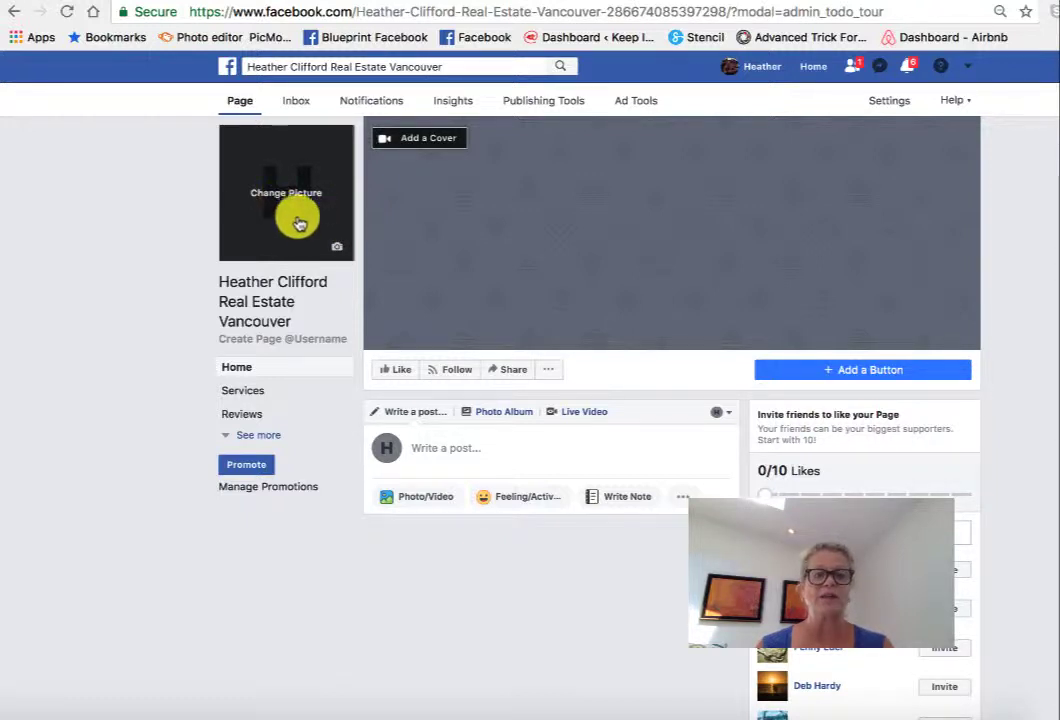
pyautogui.click(336, 255)
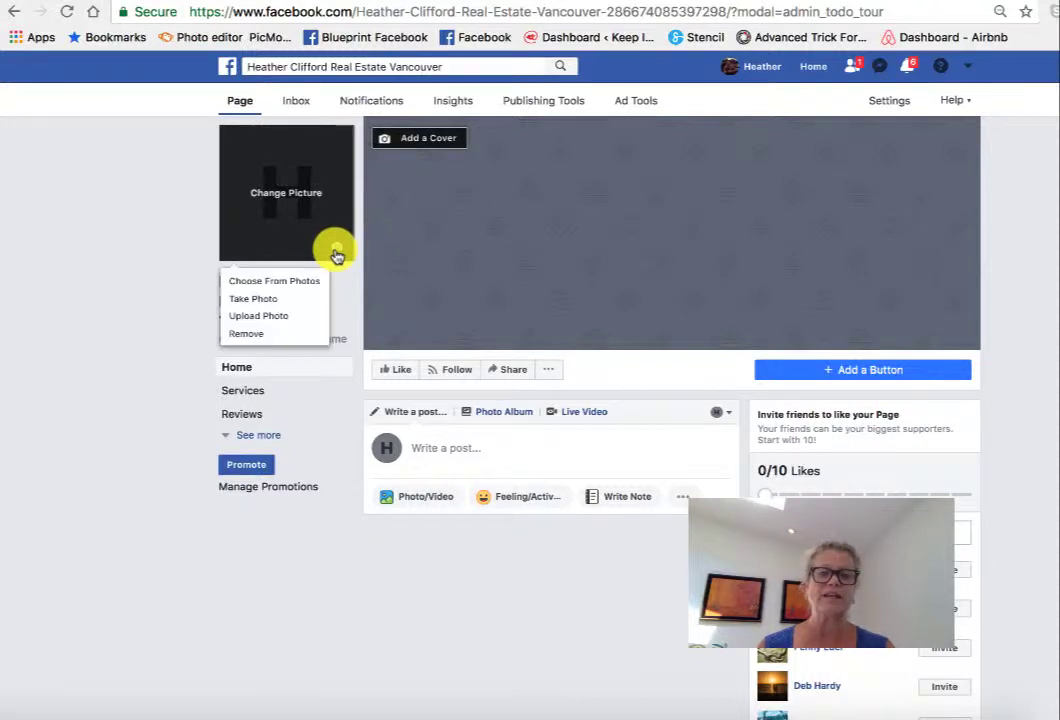
pyautogui.click(275, 318)
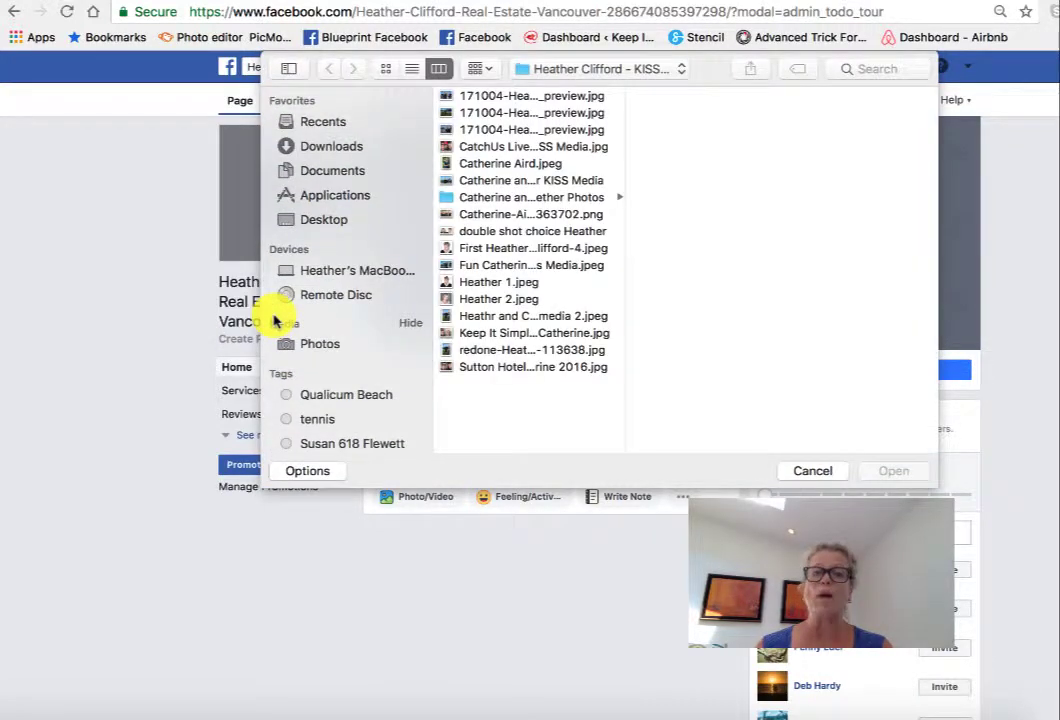
pyautogui.click(312, 224)
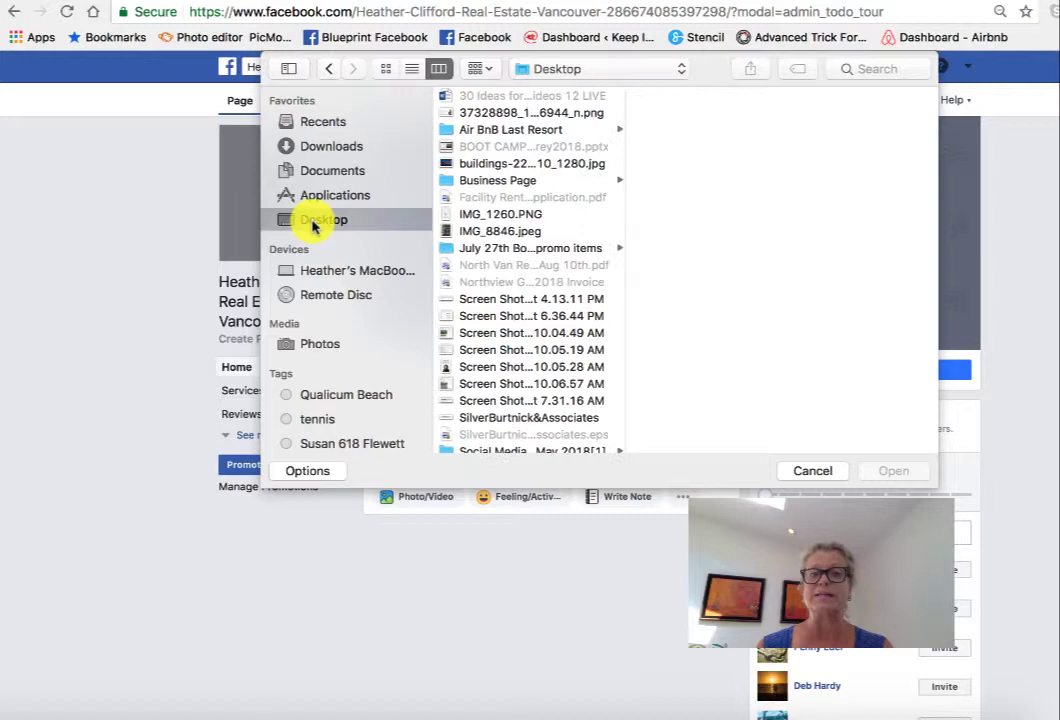
pyautogui.click(490, 183)
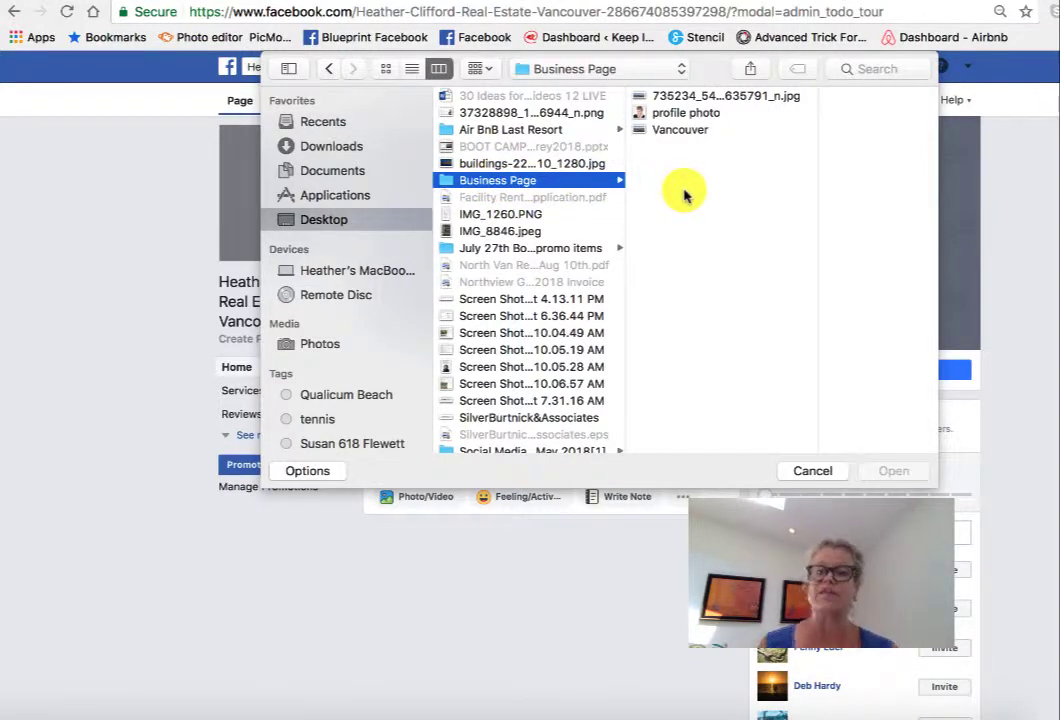
pyautogui.click(692, 114)
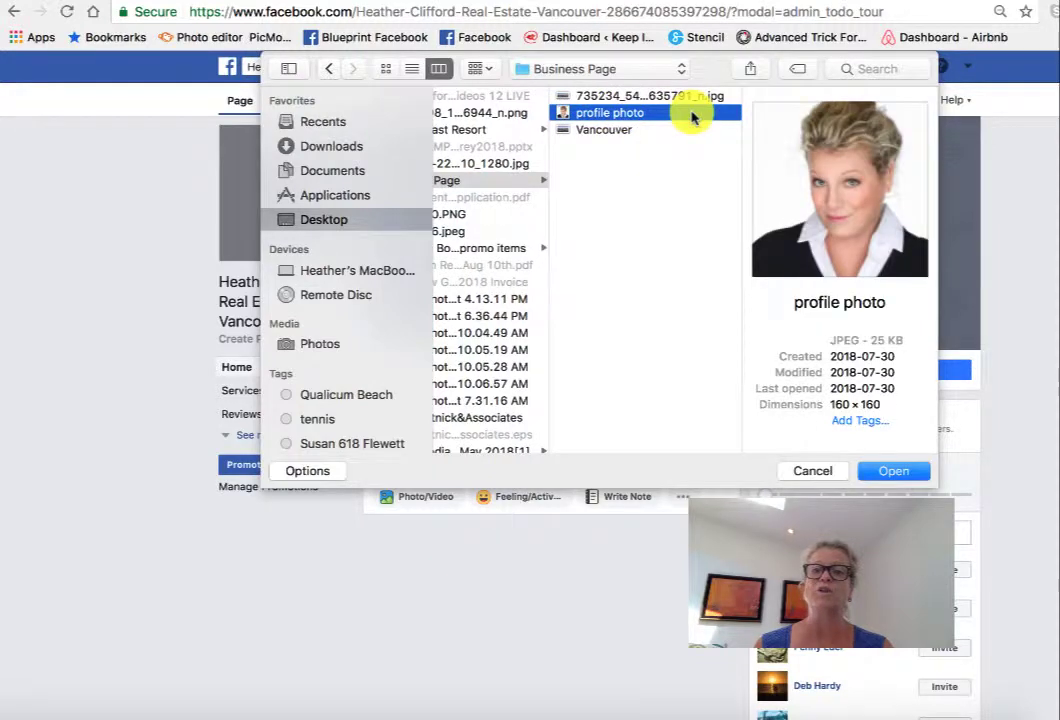
pyautogui.click(893, 472)
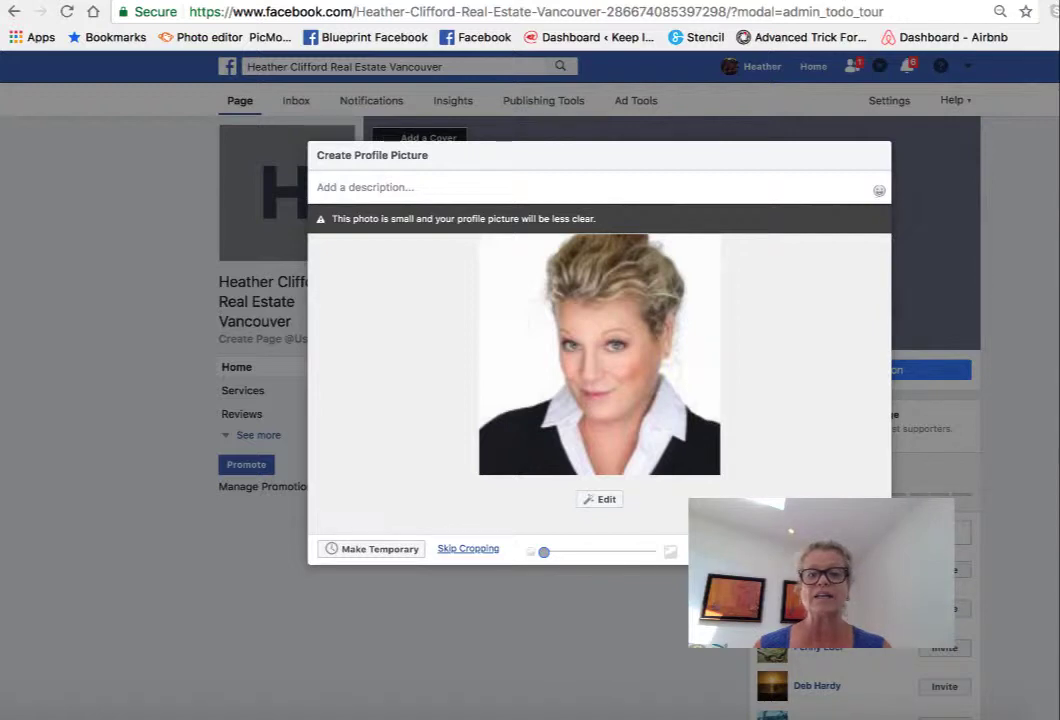
# - Discard the small photo and upload the larger headshot from Documents > KISS Media > Head Shots
pyautogui.click(765, 549)
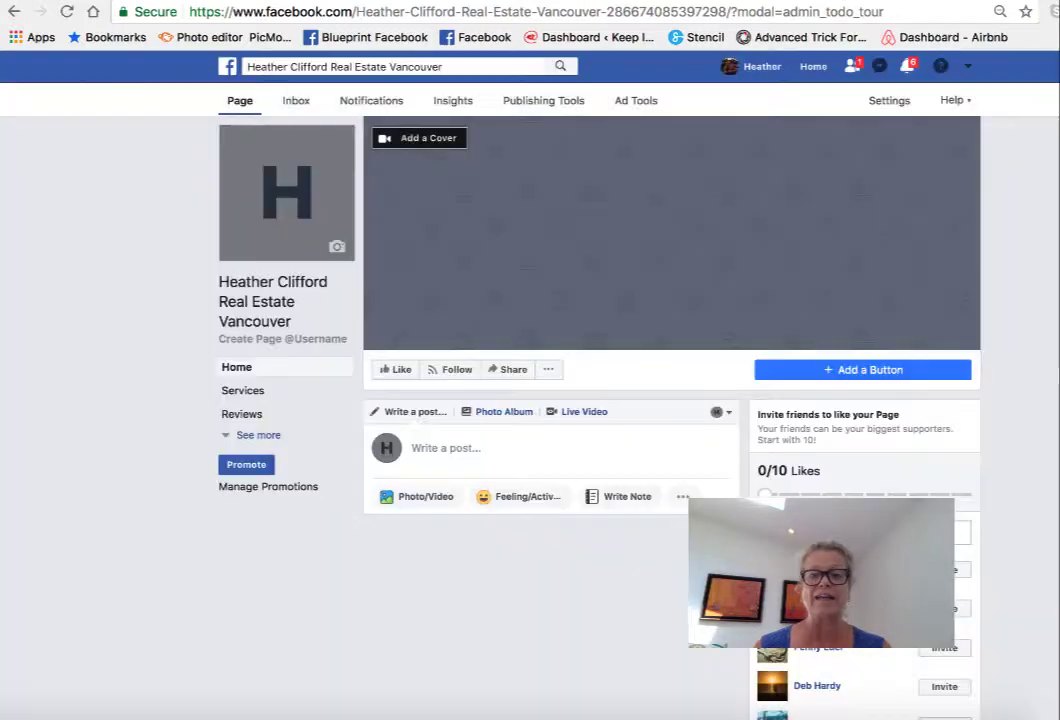
pyautogui.click(337, 252)
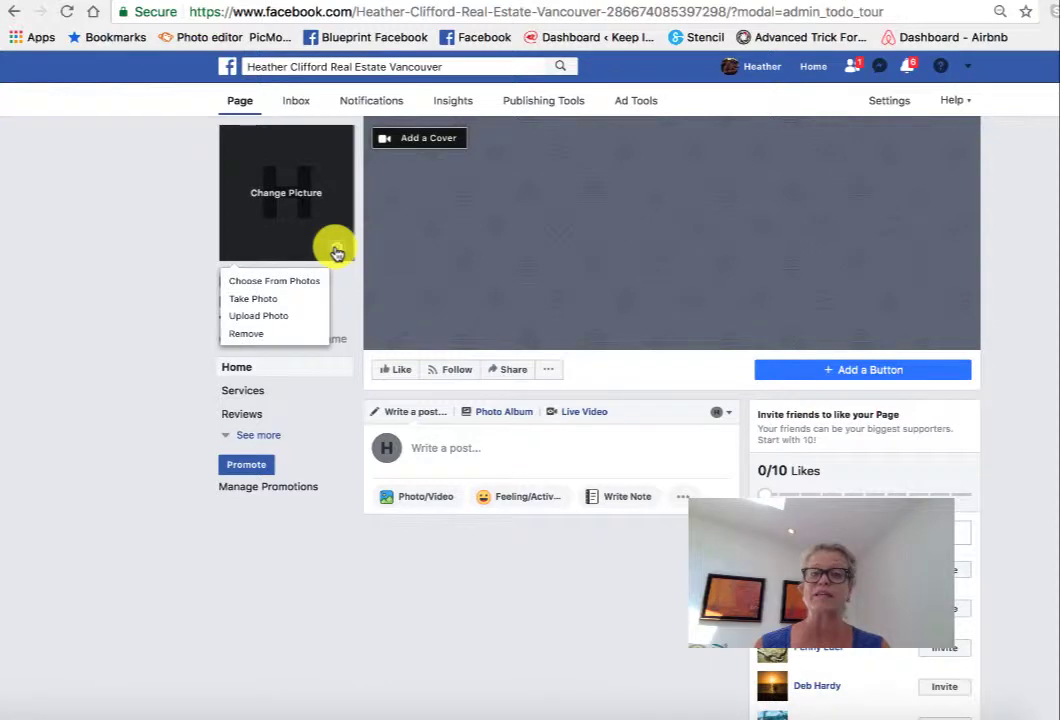
pyautogui.click(276, 317)
pyautogui.click(340, 171)
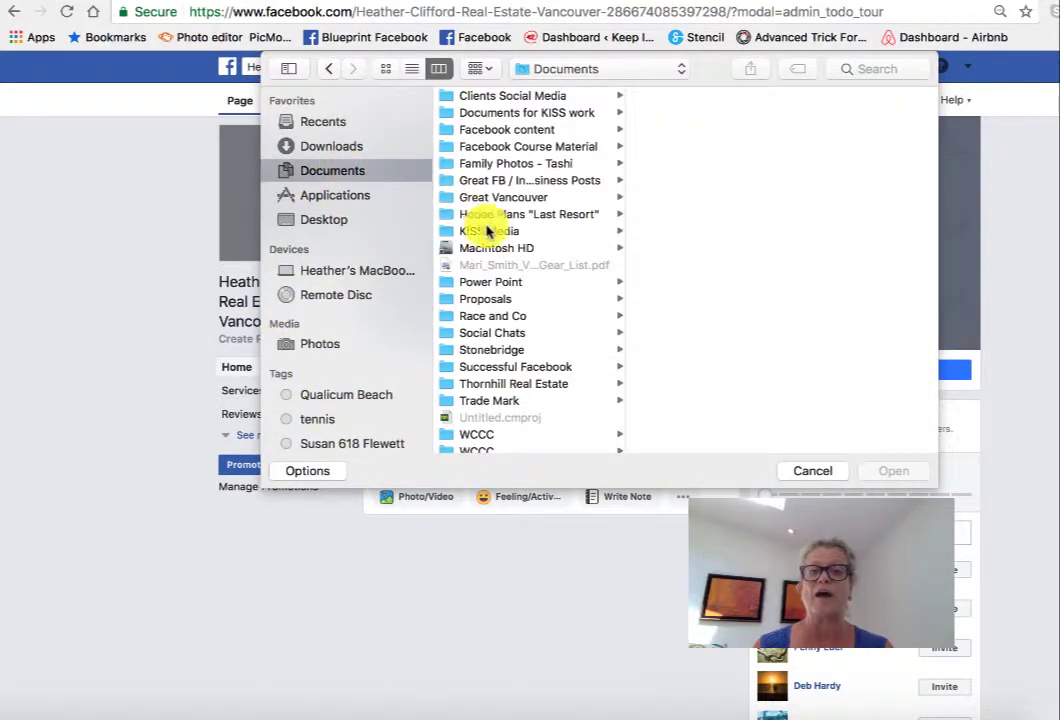
pyautogui.click(502, 230)
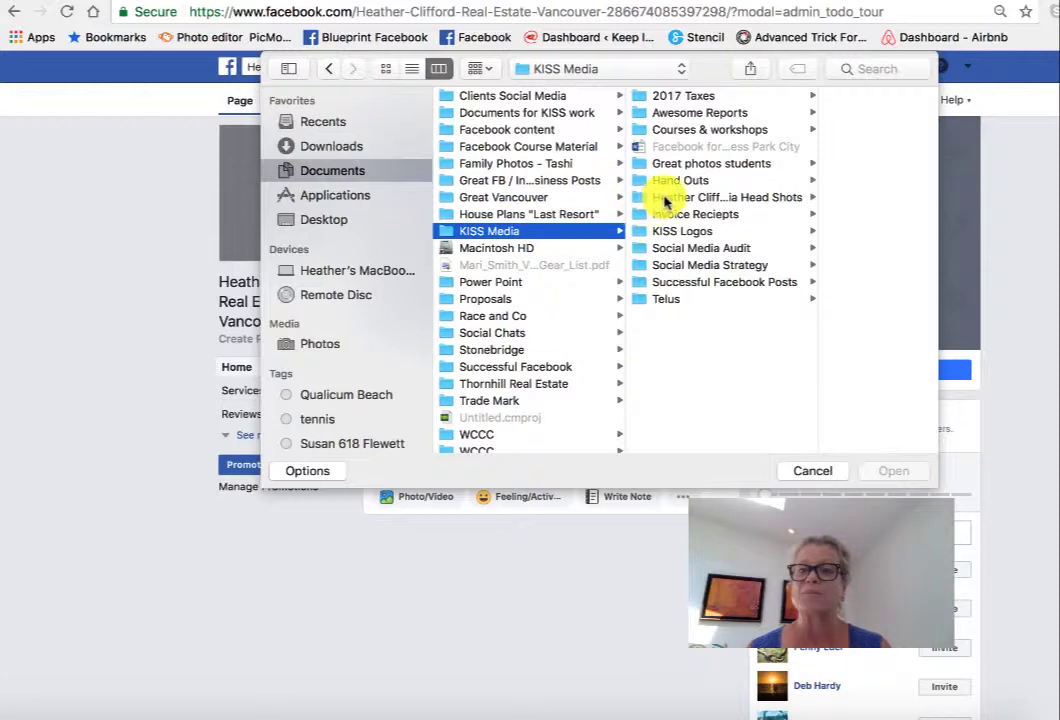
pyautogui.click(662, 199)
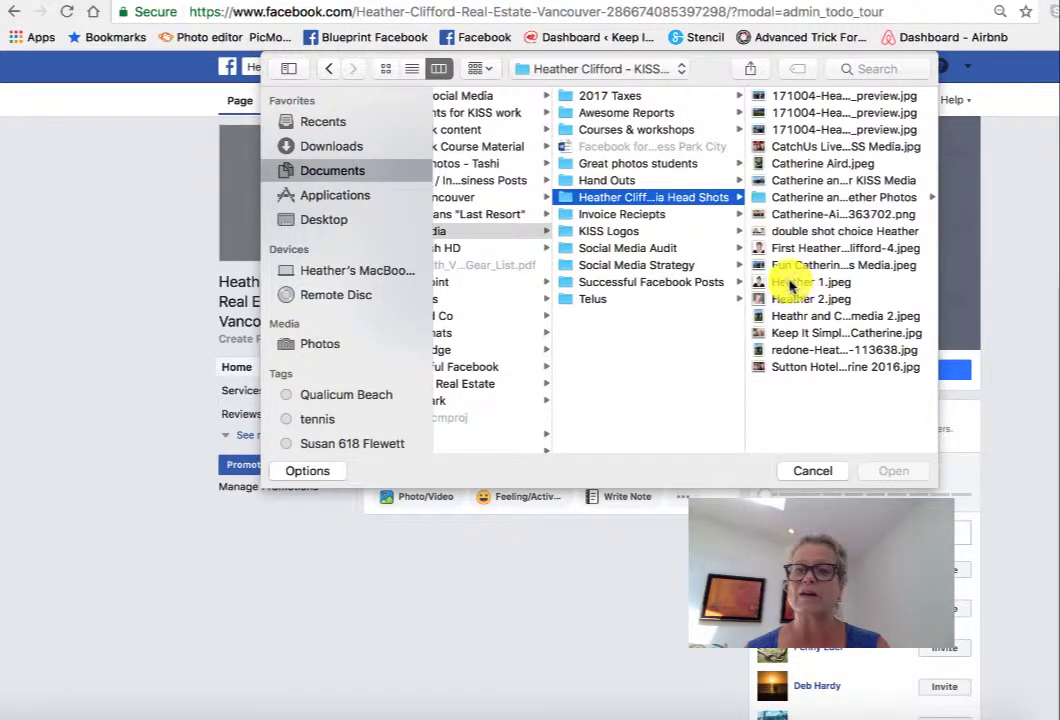
pyautogui.click(810, 283)
pyautogui.click(885, 472)
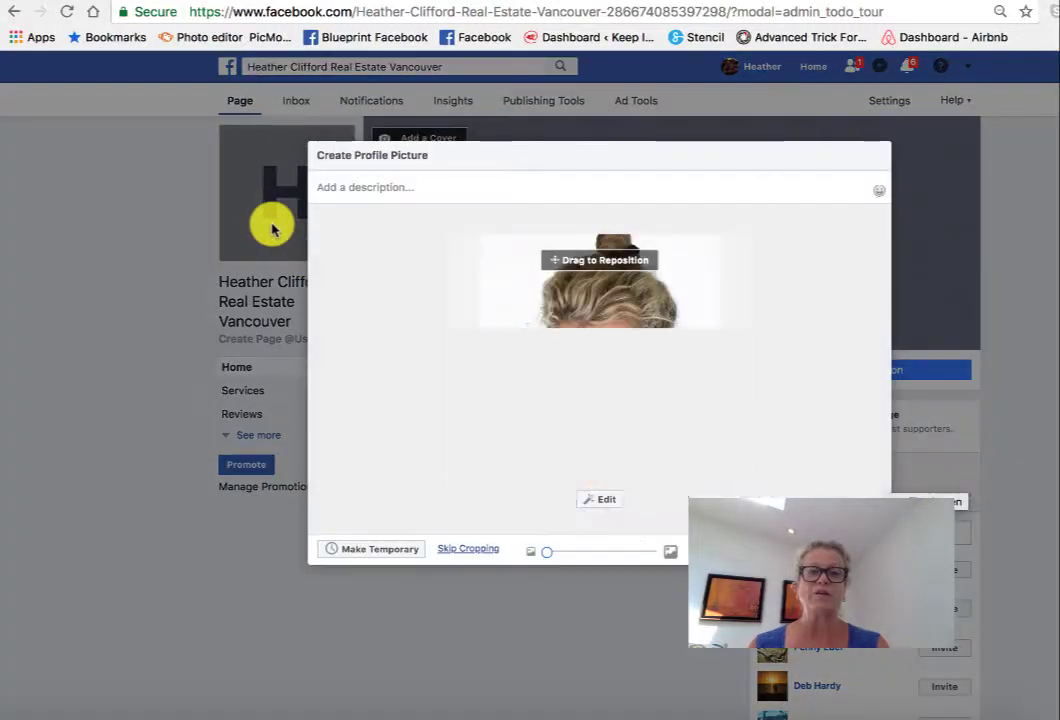
# - Reposition the headshot within the crop frame and save it as the profile picture
pyautogui.moveTo(584, 421)
pyautogui.mouseDown()
pyautogui.moveTo(582, 464)
pyautogui.moveTo(622, 412)
pyautogui.moveTo(464, 402)
pyautogui.moveTo(561, 402)
pyautogui.moveTo(473, 407)
pyautogui.moveTo(580, 374)
pyautogui.moveTo(581, 399)
pyautogui.mouseUp()
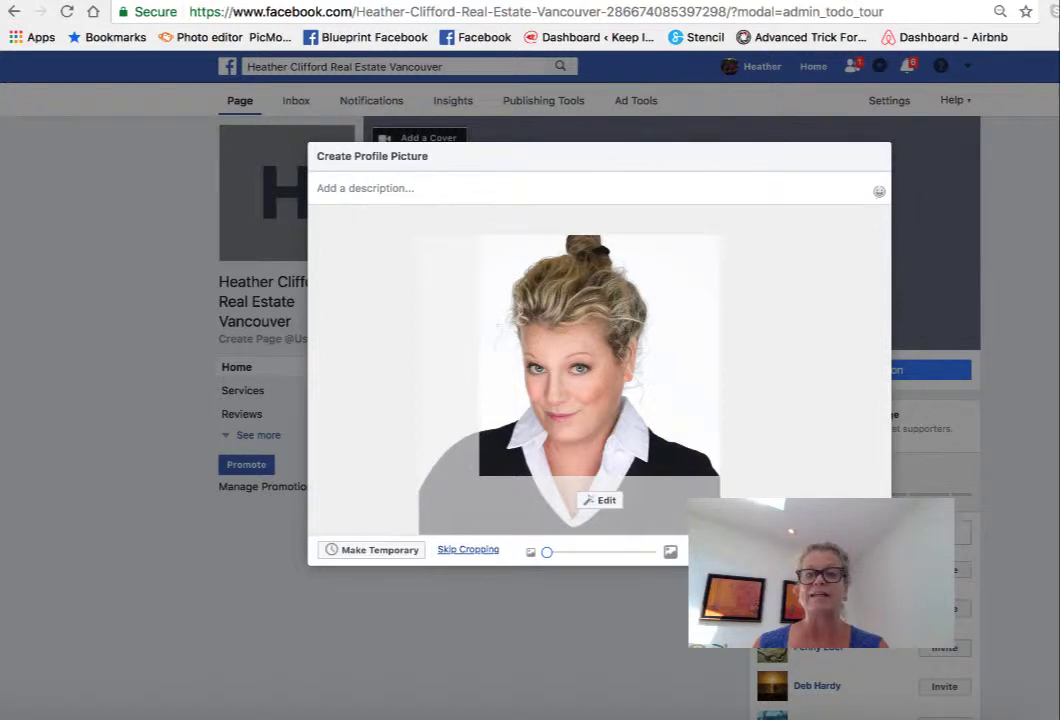
pyautogui.click(840, 551)
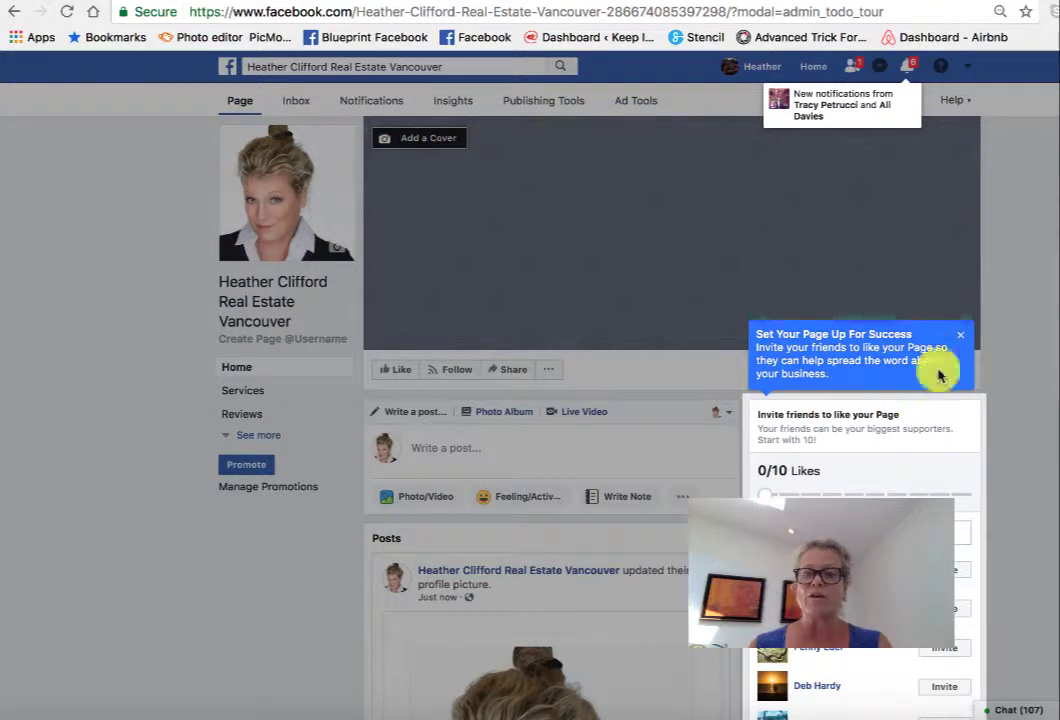
# - Dismiss the page setup tip and scroll to the new profile-picture post
pyautogui.click(963, 337)
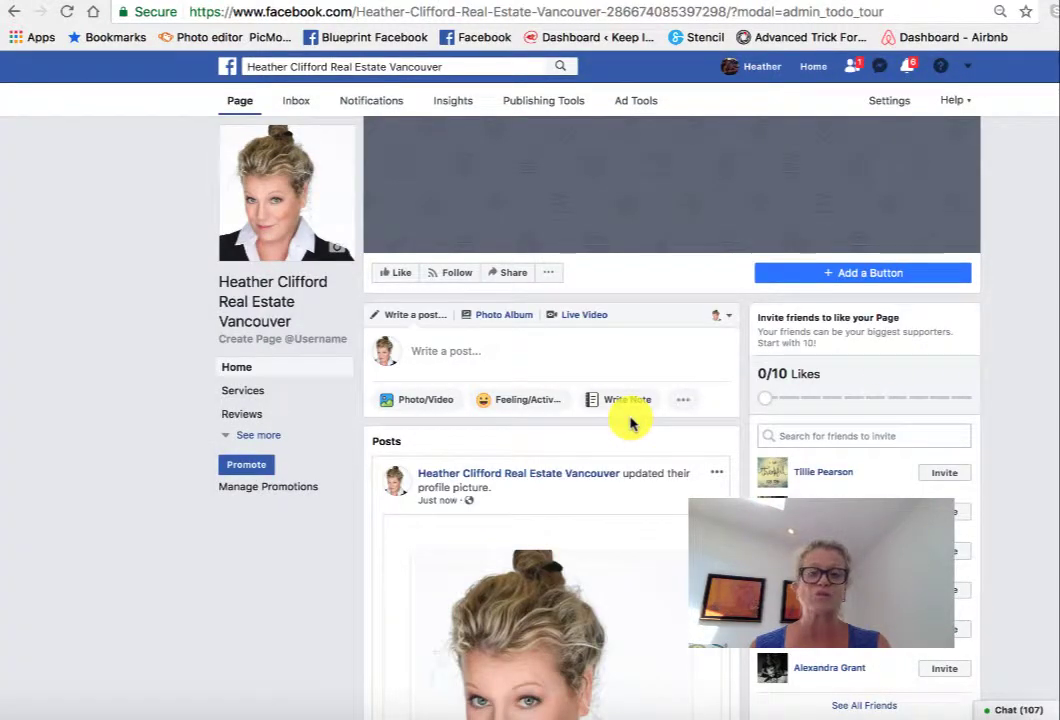
pyautogui.scroll(-3, 630, 422)
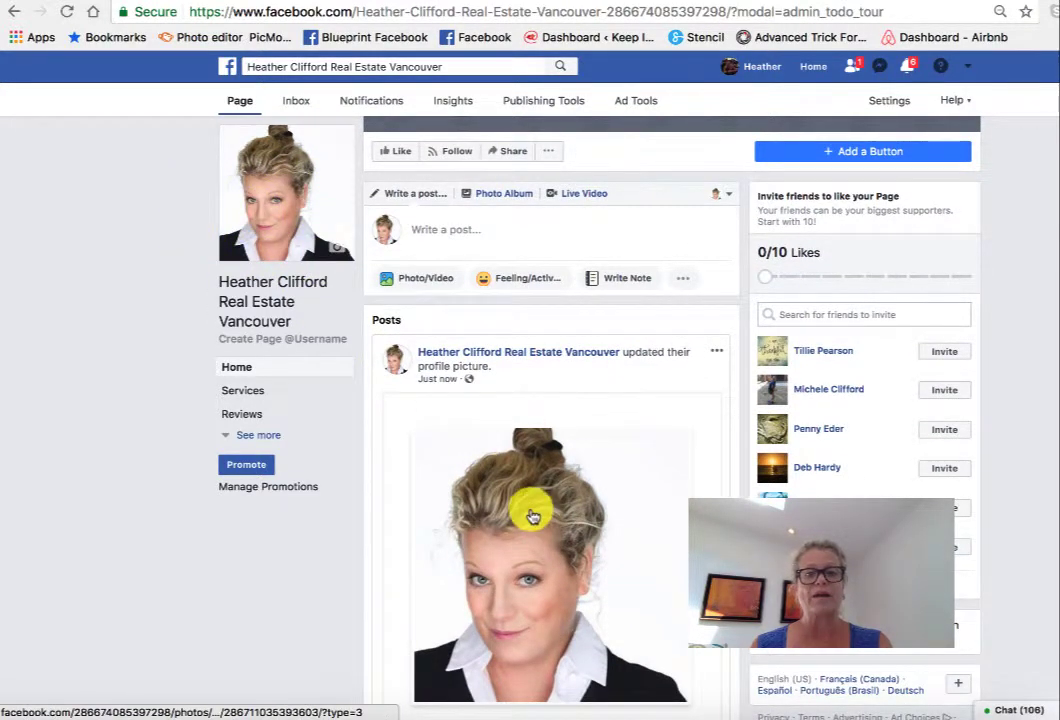
pyautogui.scroll(-4, 532, 515)
pyautogui.scroll(1, 532, 515)
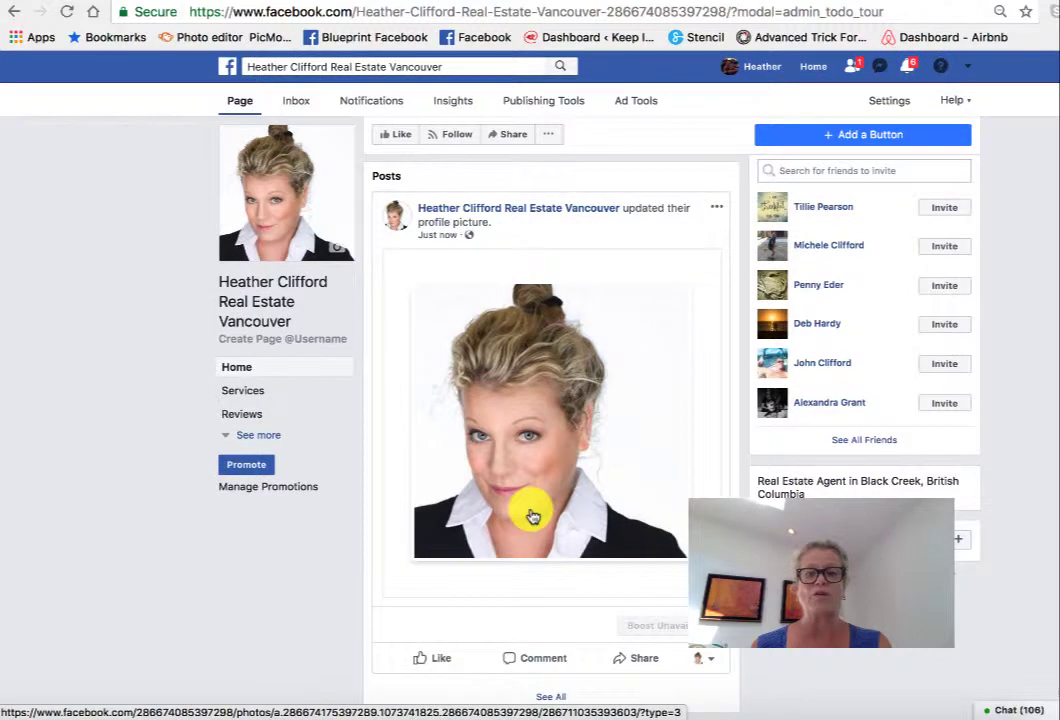
pyautogui.scroll(4, 532, 515)
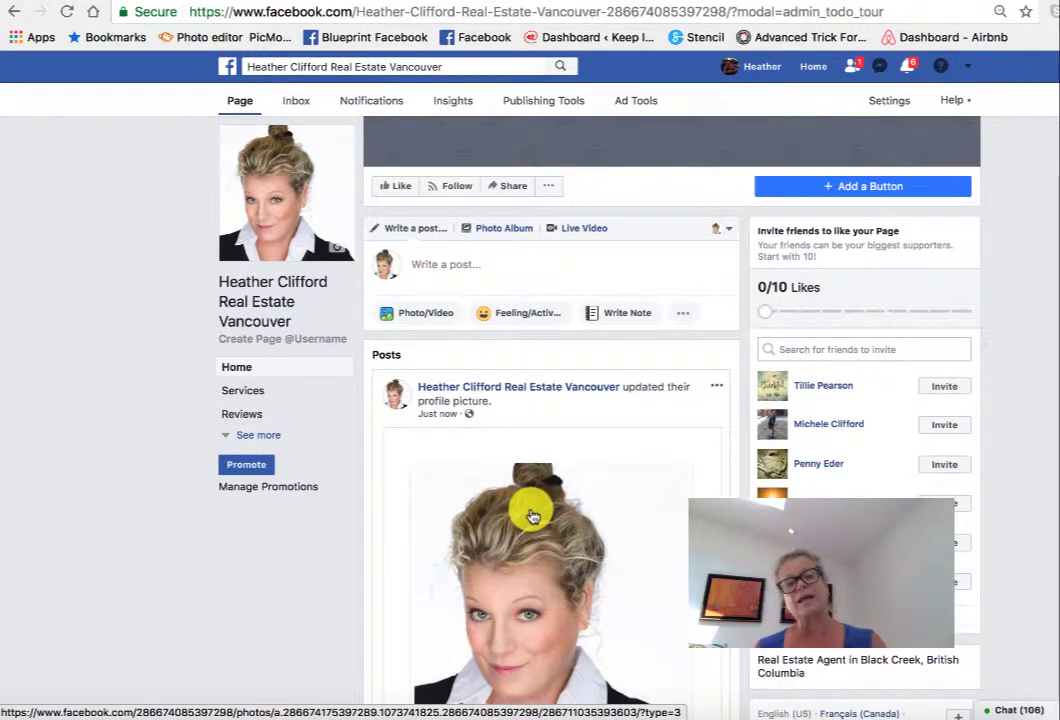
pyautogui.scroll(3, 532, 515)
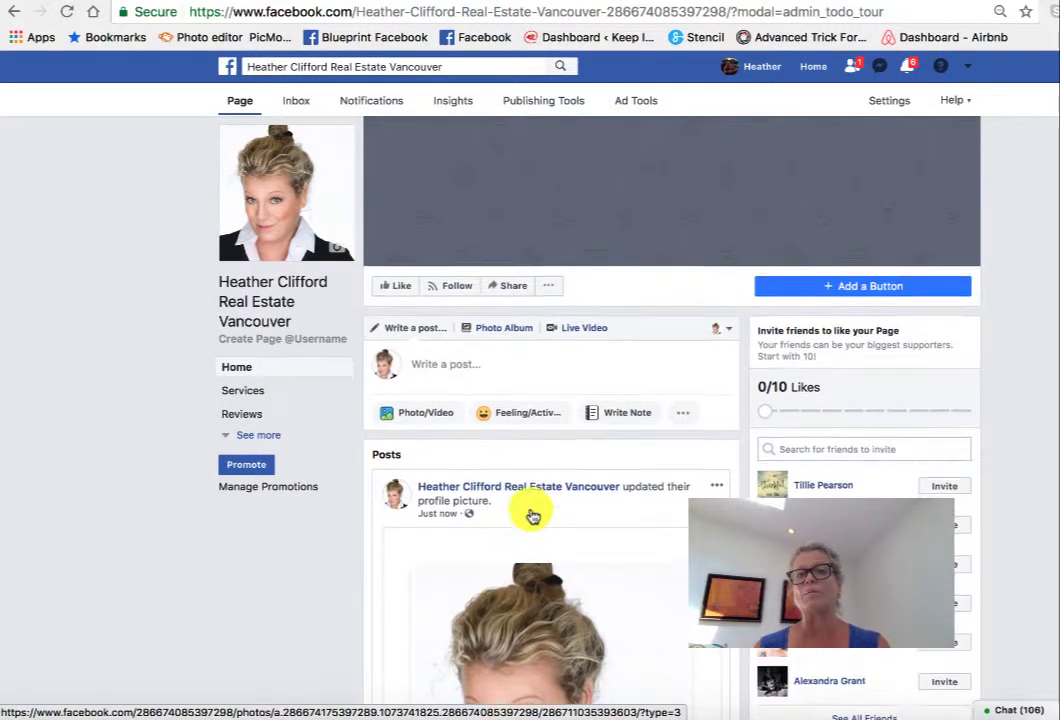
pyautogui.scroll(-5, 532, 509)
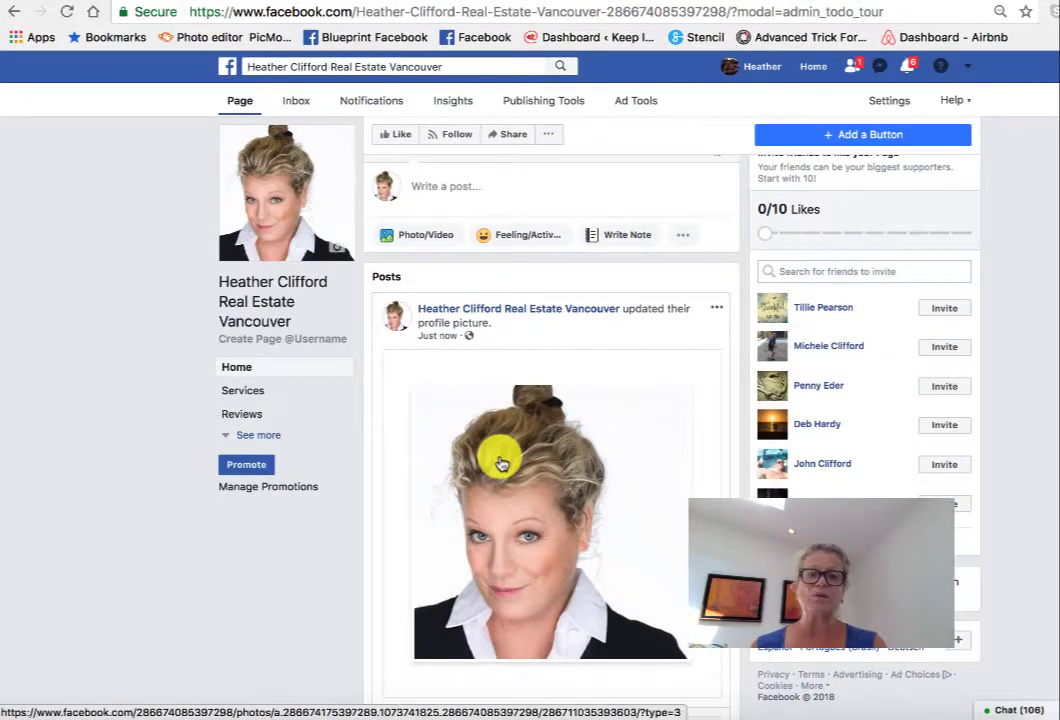
pyautogui.scroll(-3, 502, 457)
pyautogui.scroll(2, 502, 460)
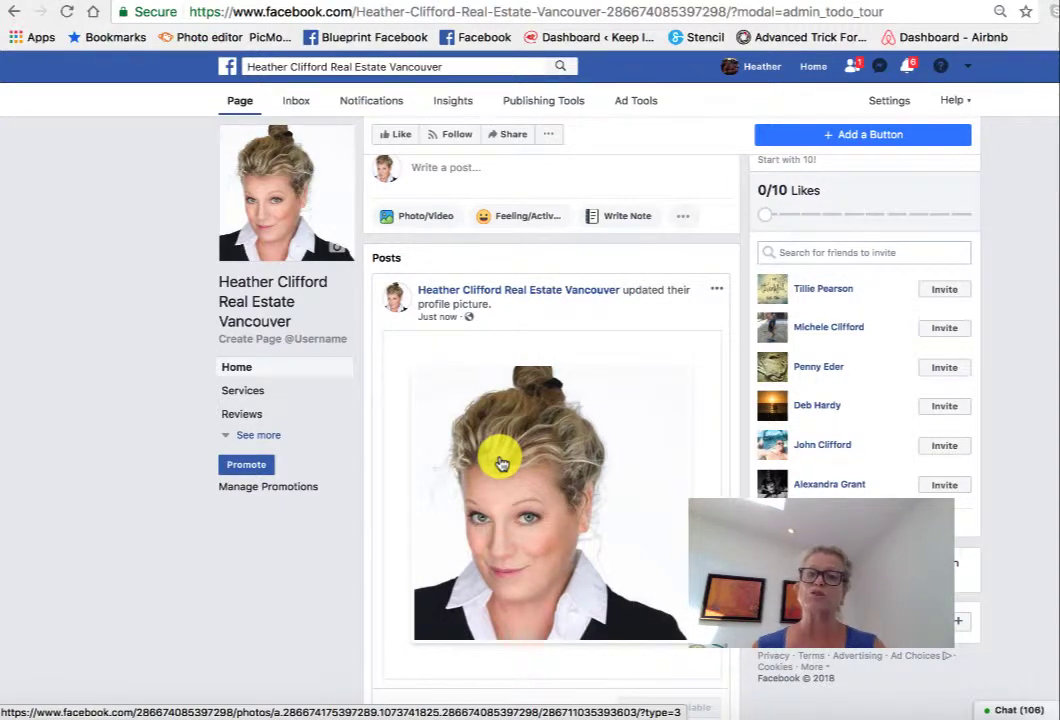
# - Open the profile-picture post for editing, then bring up the company's Our Team page
pyautogui.click(716, 292)
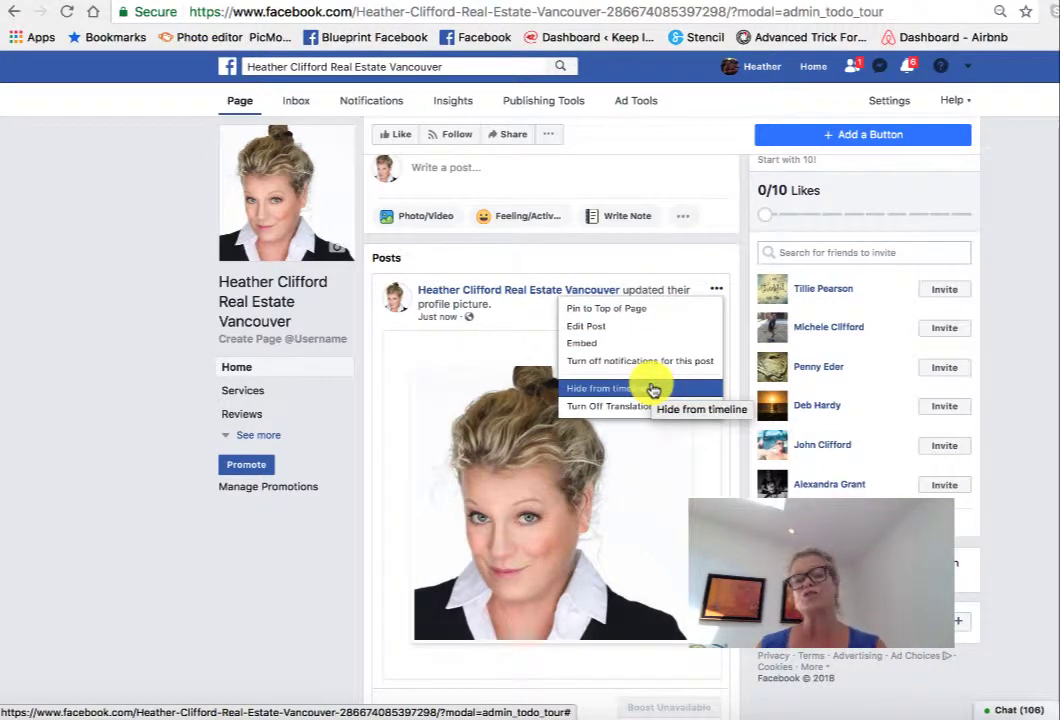
pyautogui.click(630, 336)
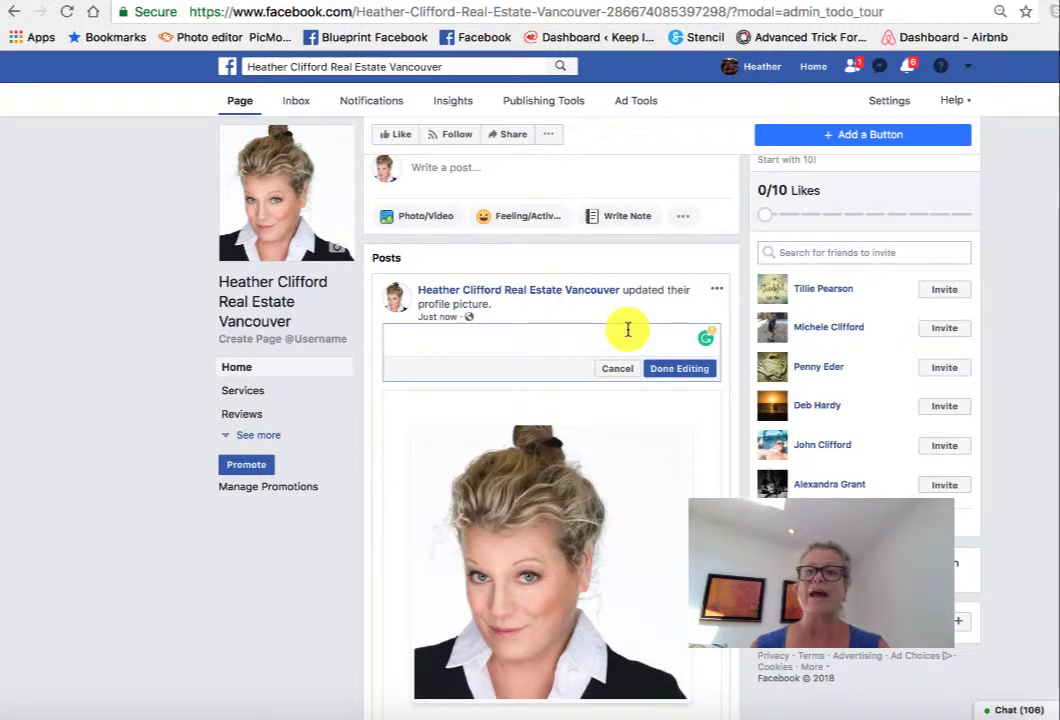
pyautogui.click(937, 1)
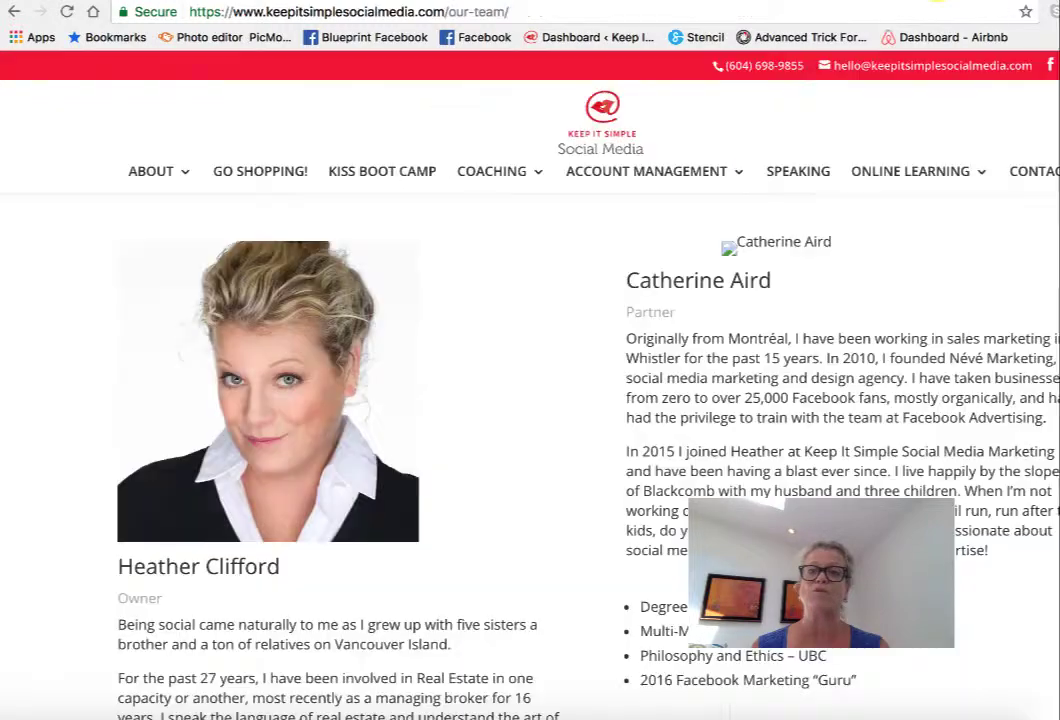
# - Copy the owner's bio paragraphs starting at 'Being social' and return to Facebook
pyautogui.scroll(-3, 284, 450)
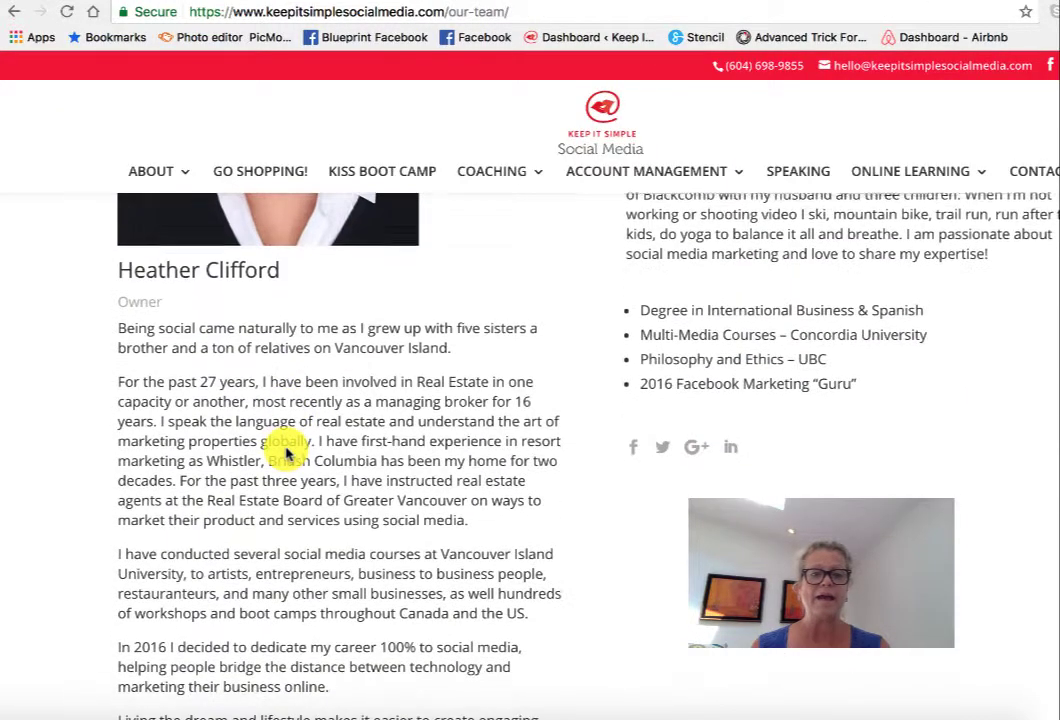
pyautogui.moveTo(115, 323); pyautogui.dragTo(355, 686)
pyautogui.click(124, 326)
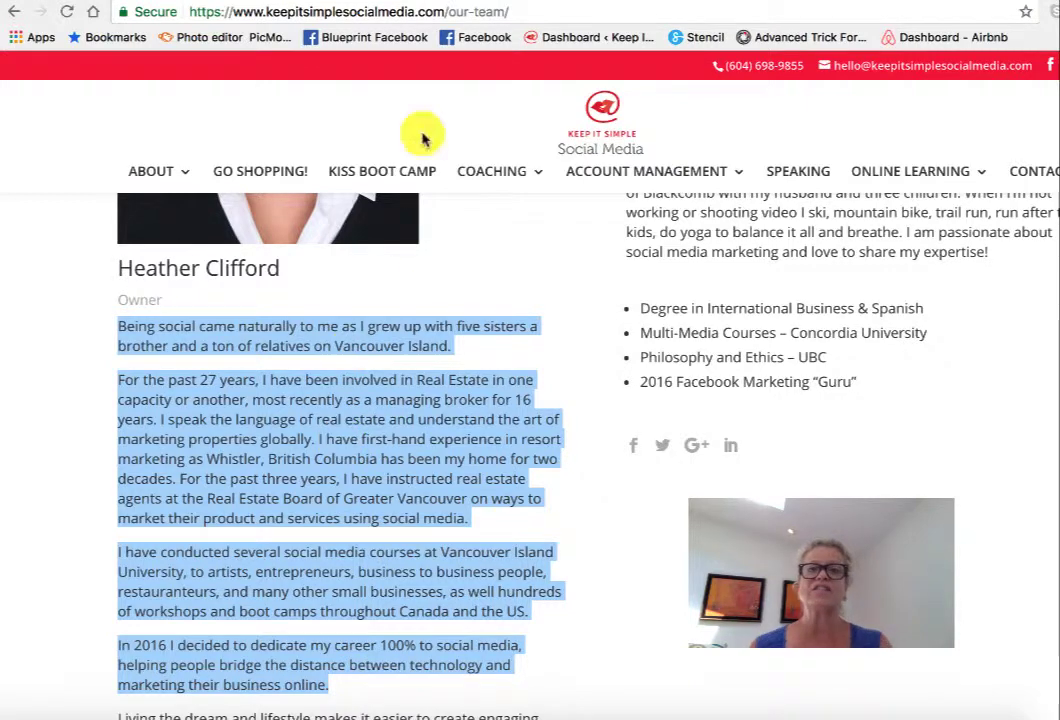
pyautogui.click(626, 1)
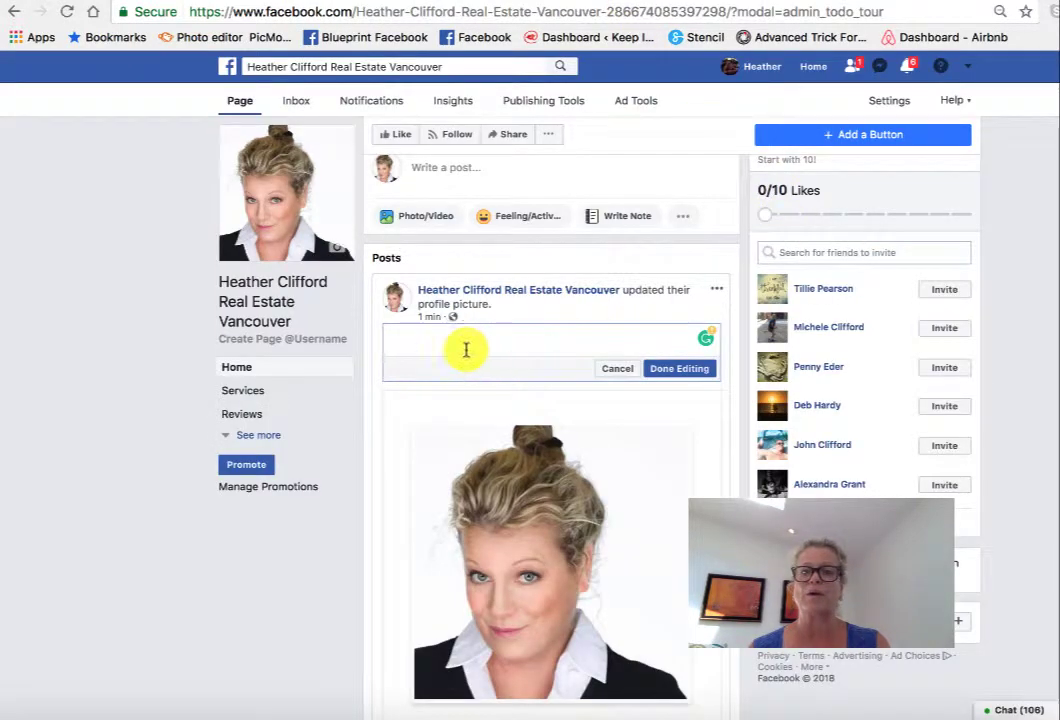
pyautogui.write('Being social came naturally to me as I grew up with five sisters a brother and a ton of relatives on Vancouver Island.  For the past 27 years, I have been involved in Real Estate in one capacity or another, most recently as a managing broker for 16 years. I speak the language of real estate and understand the art of marketing properties globally. I have first-hand experience in resort marketing as Whistler, British Columbia has been my home for two decades. For the past three years, I have instructed real estate agents at the Real Estate Board of Greater Vancouver on ways to market their product and services using social media.  I have conducted several social media courses at Vancouver Island University, to artists, entrepreneurs, business to business people, restauranteurs, and many other small businesses, as well hundreds of workshops and boot camps throughout Canada and the US.  In 2016 I decided to dedicate my career 100% to social media, helping people bridge the distance between technology and marketing their business online.')
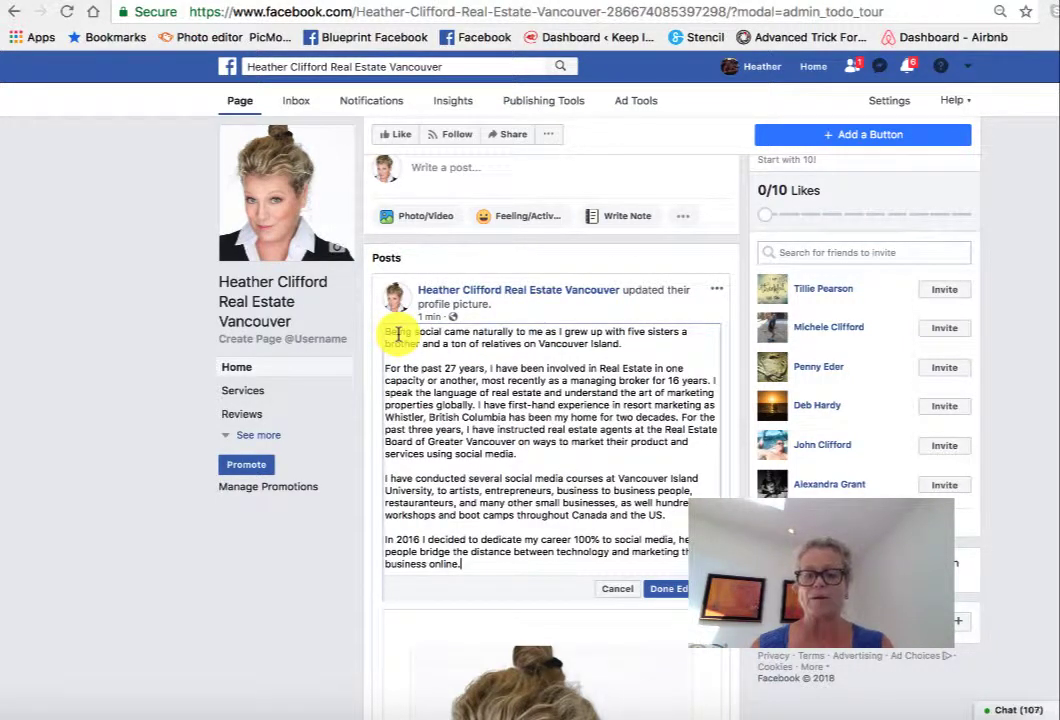
pyautogui.press('Return')
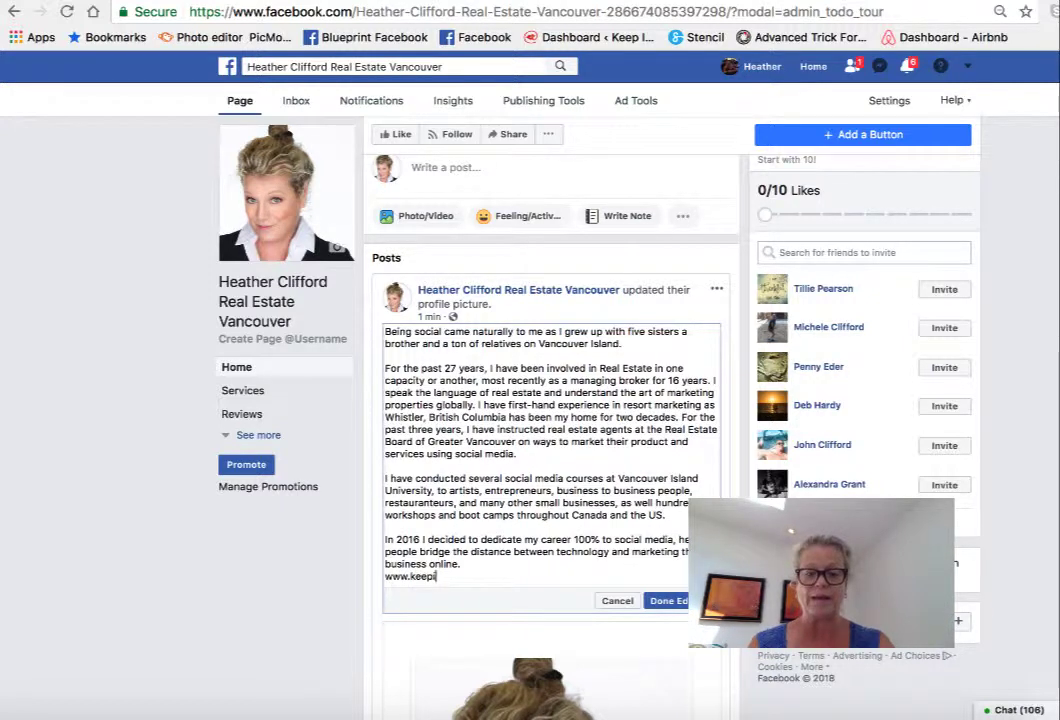
pyautogui.write('www.keepitsimplesocialmedia.com')
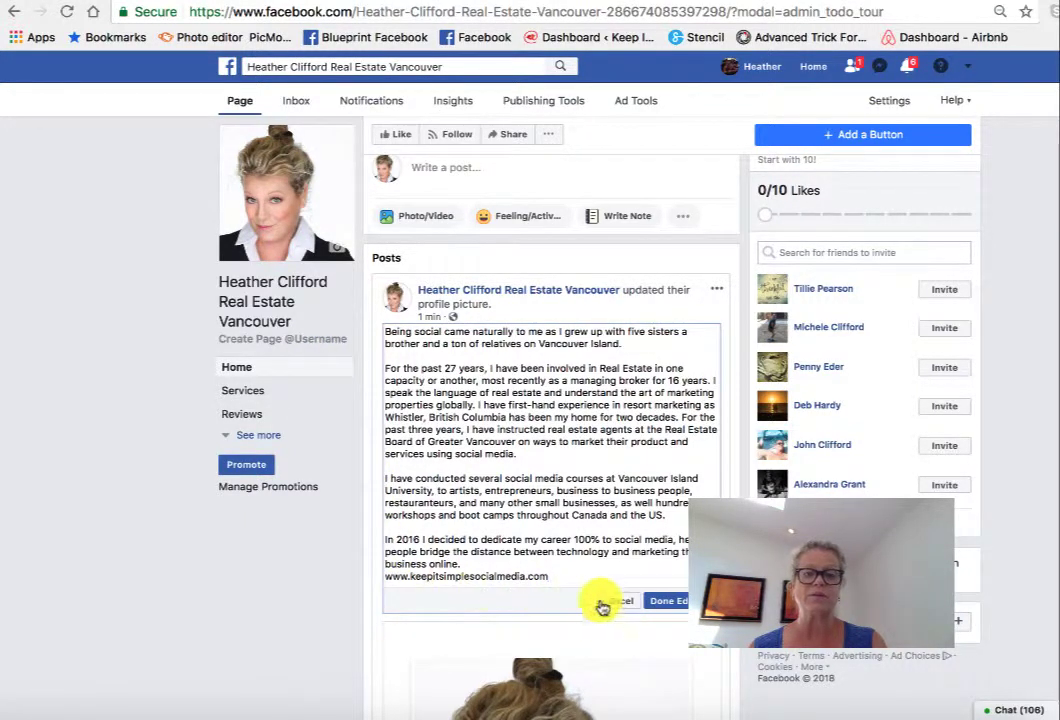
pyautogui.click(662, 603)
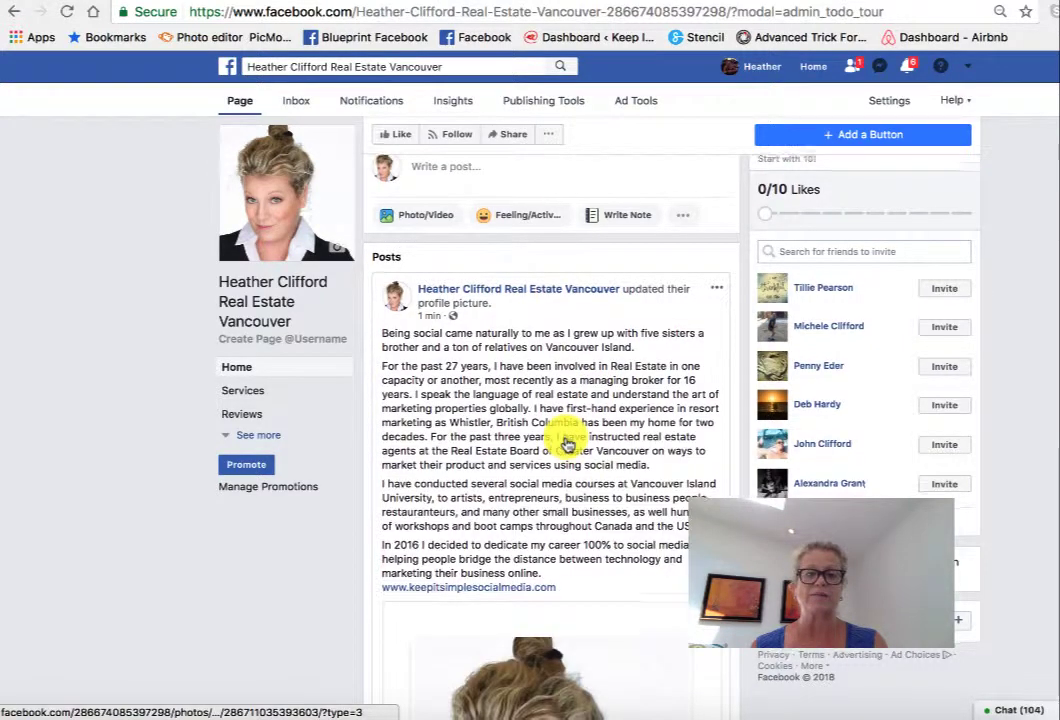
pyautogui.scroll(-2, 566, 440)
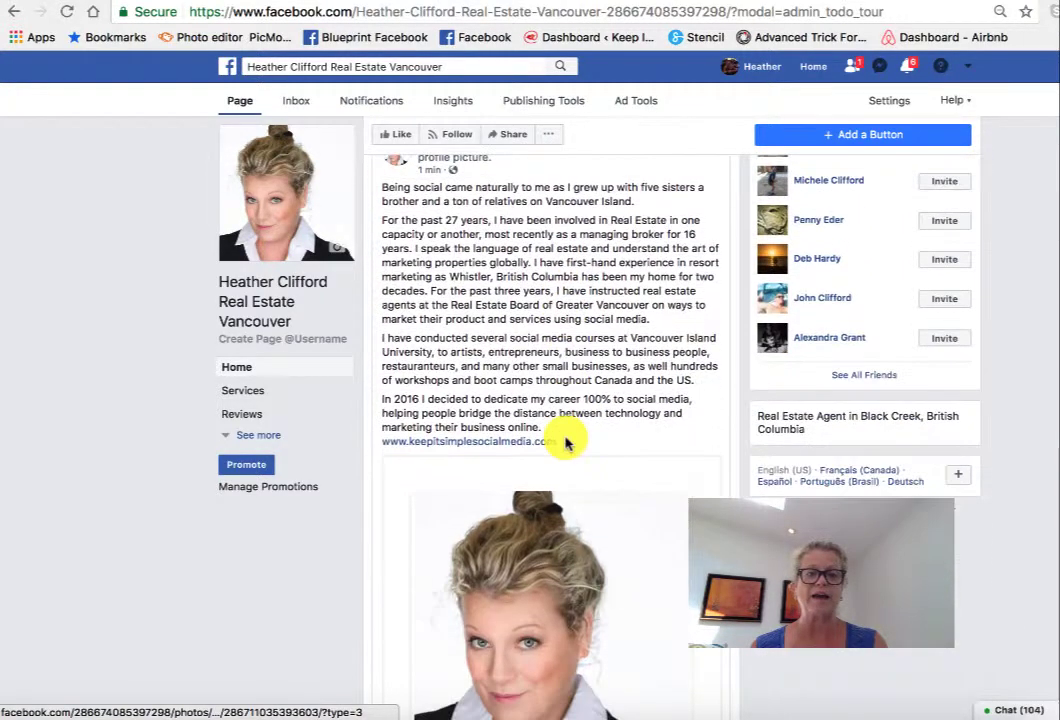
pyautogui.click(455, 444)
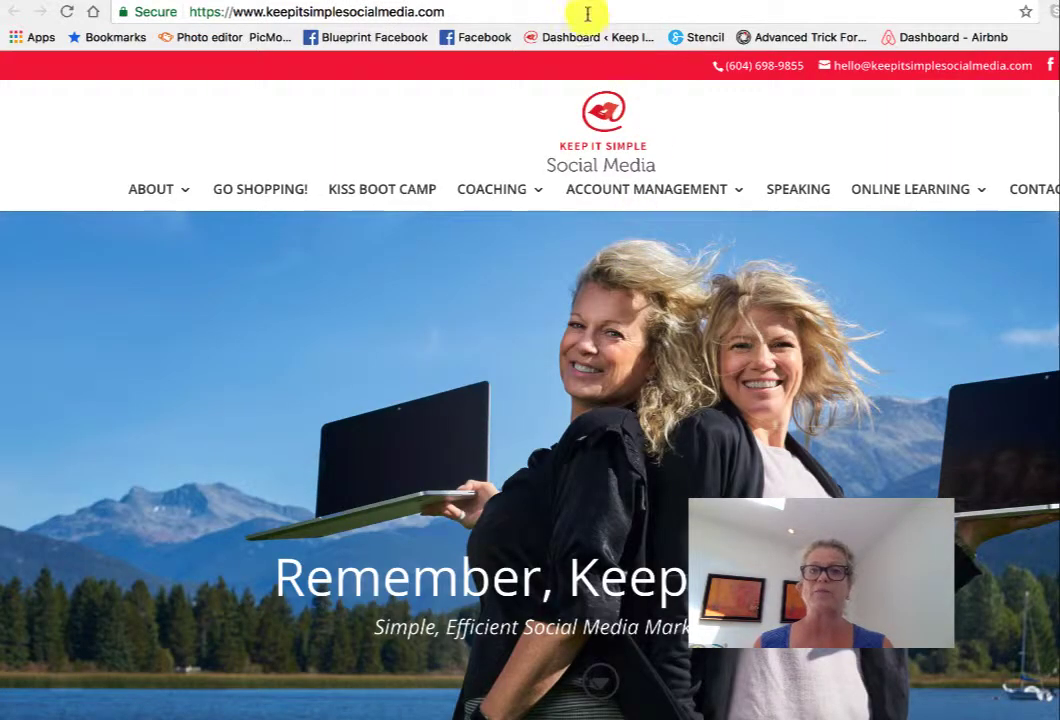
# - Go back to the Facebook business page and scroll up to the empty cover area
pyautogui.click(558, 2)
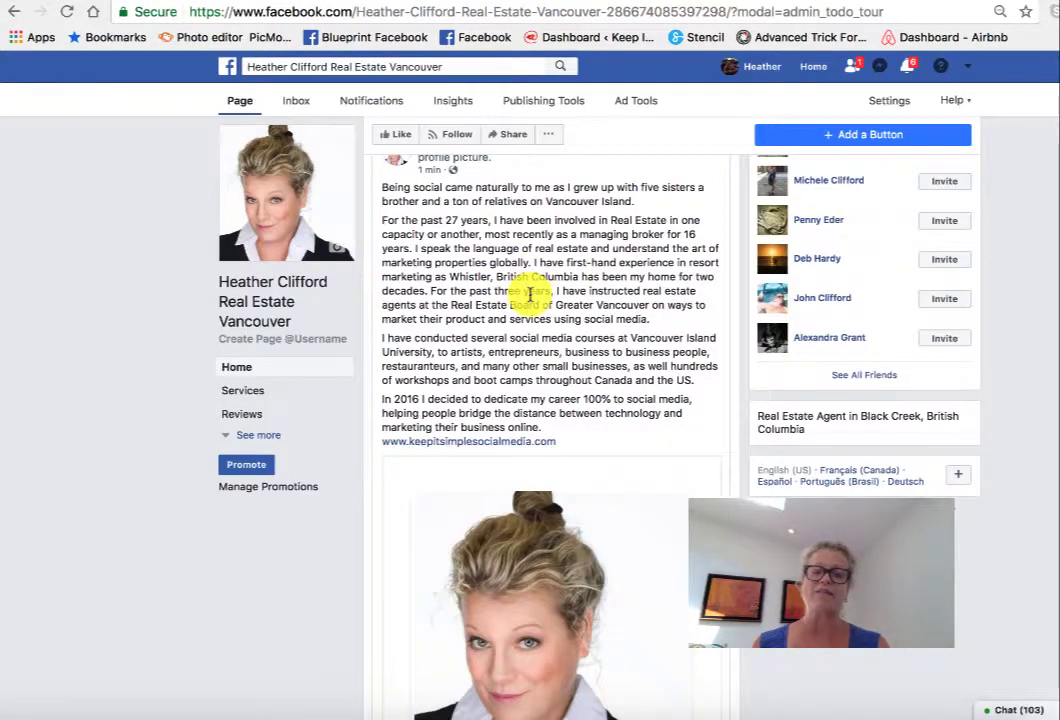
pyautogui.scroll(3, 532, 296)
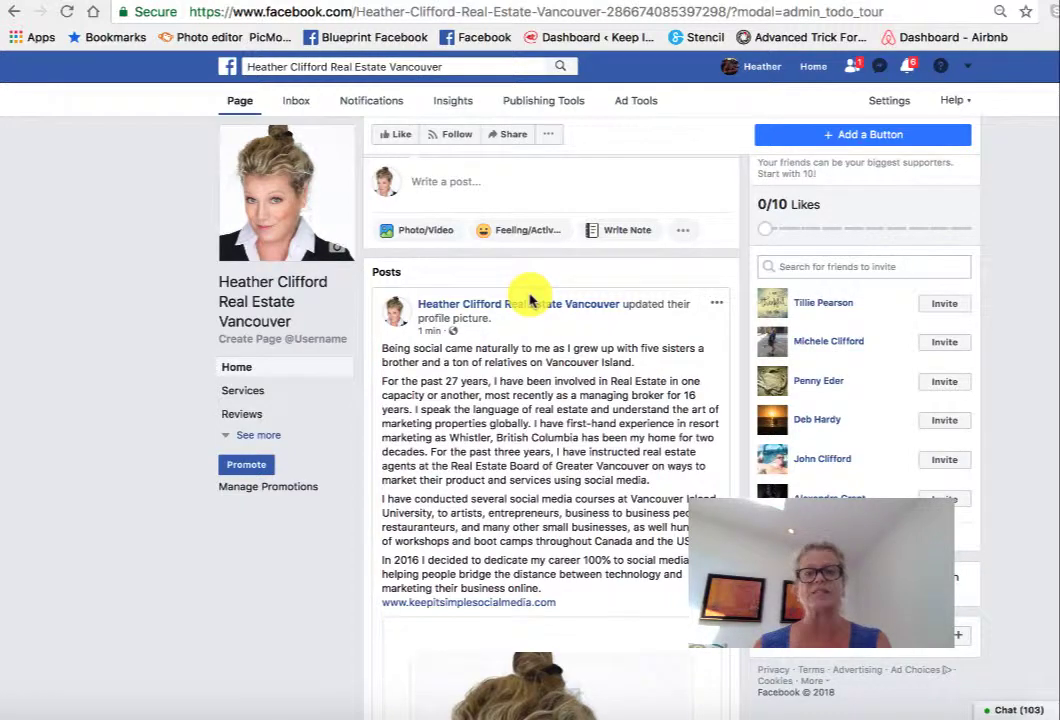
pyautogui.scroll(5, 530, 300)
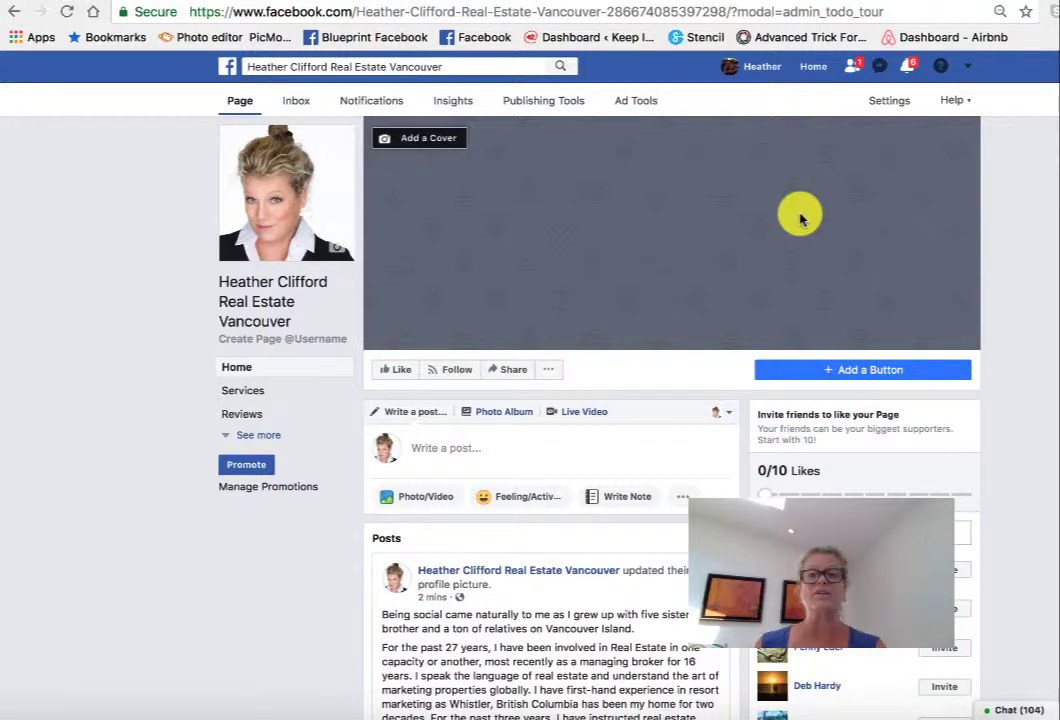
pyautogui.click(434, 145)
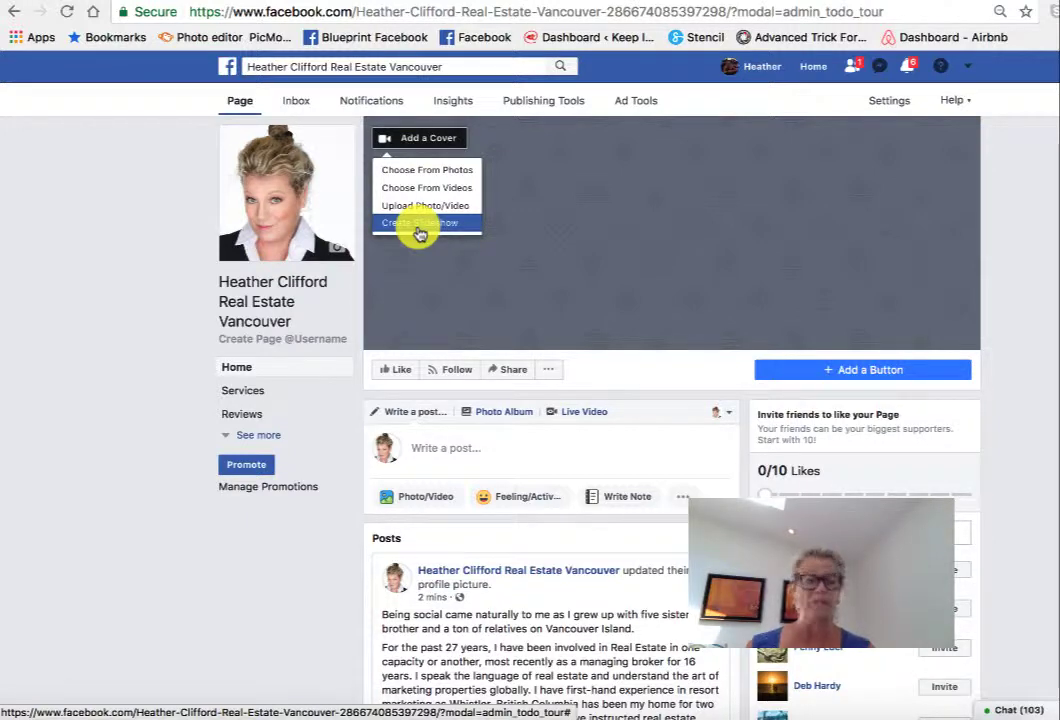
pyautogui.click(420, 230)
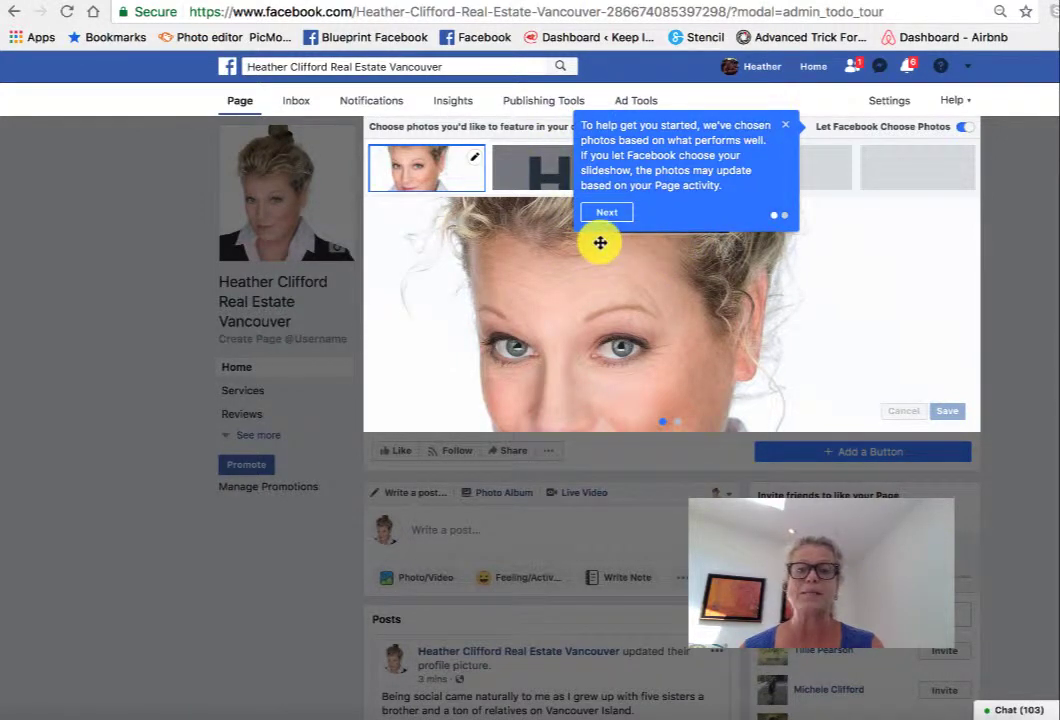
pyautogui.click(784, 126)
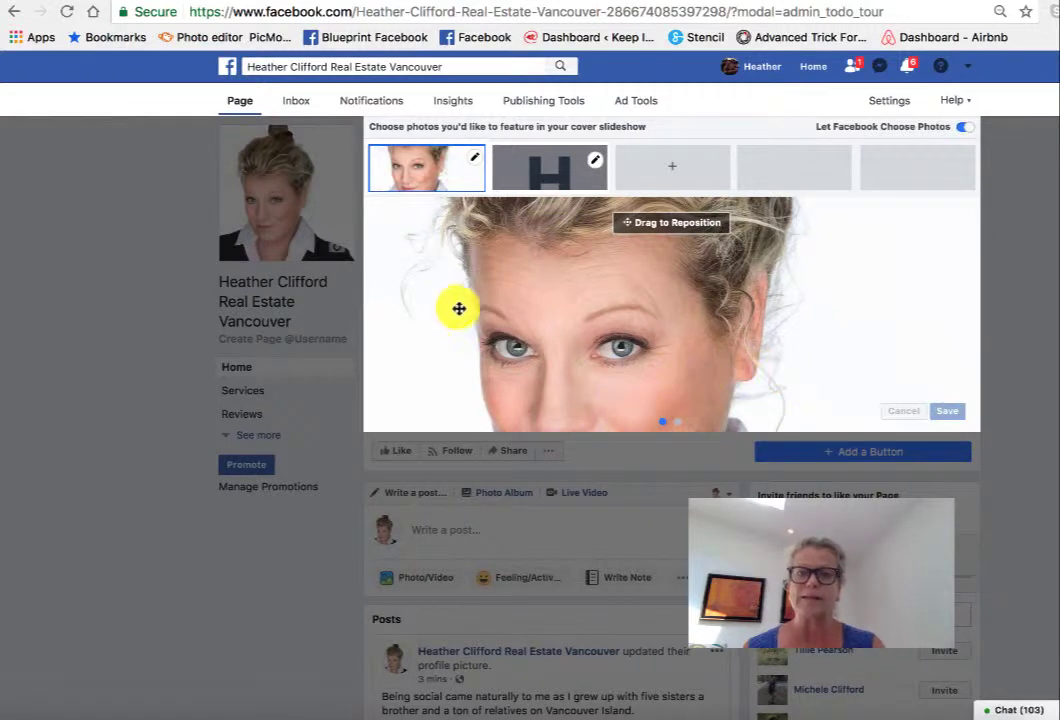
pyautogui.click(151, 239)
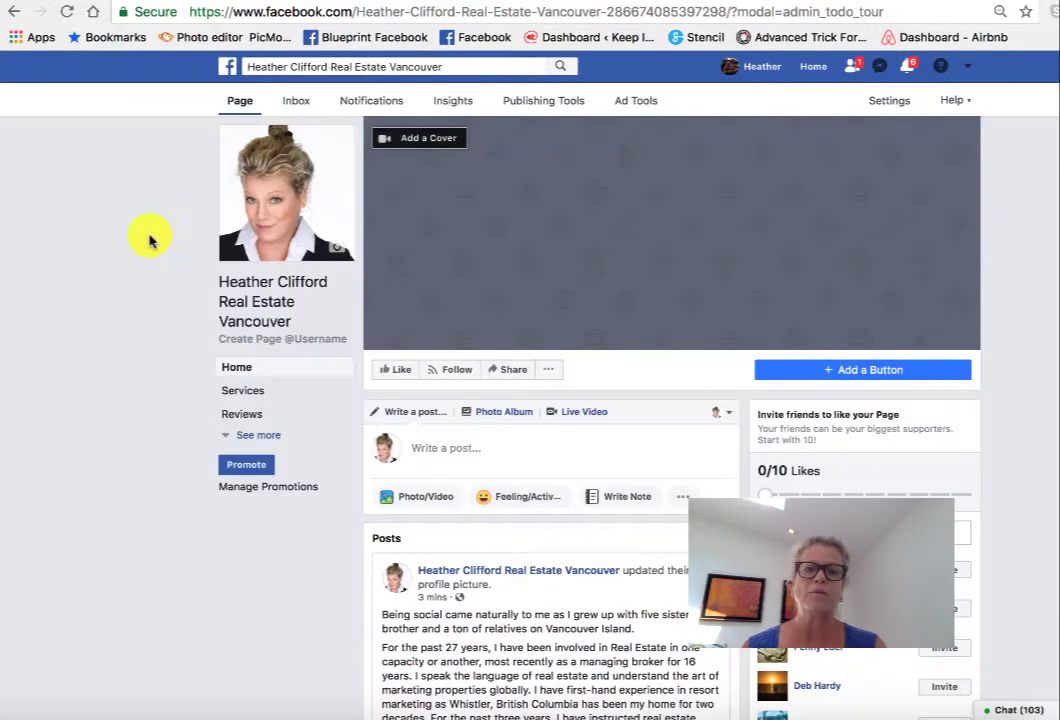
# - Try the untitled skyline image from Desktop > Business Page as cover, then discard it
pyautogui.click(432, 141)
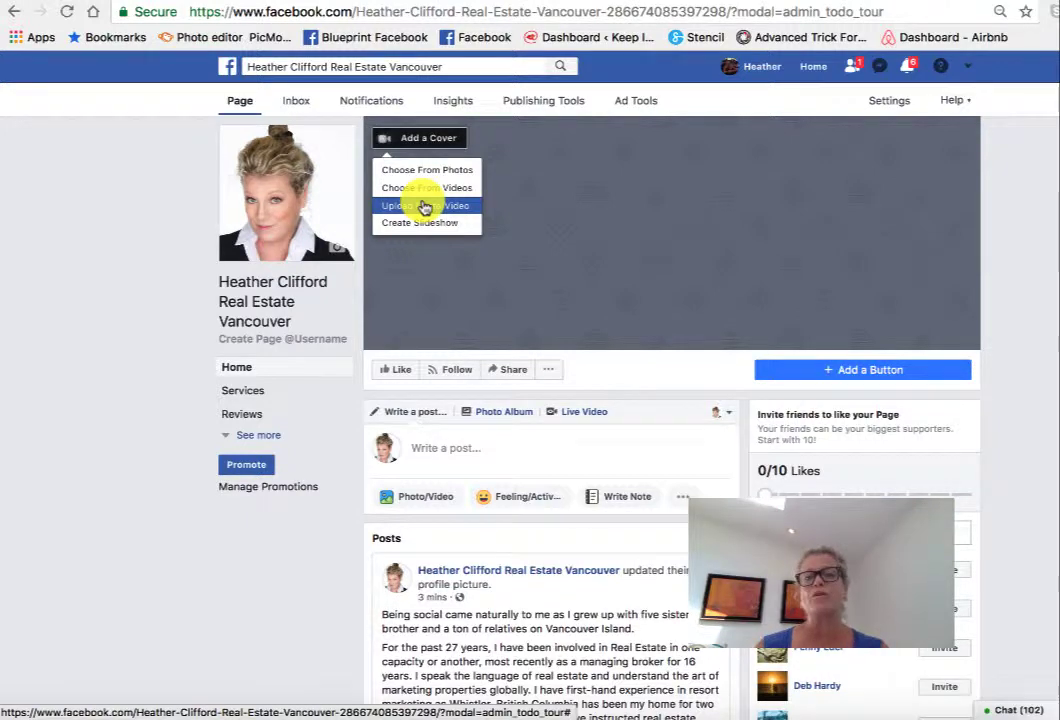
pyautogui.click(424, 206)
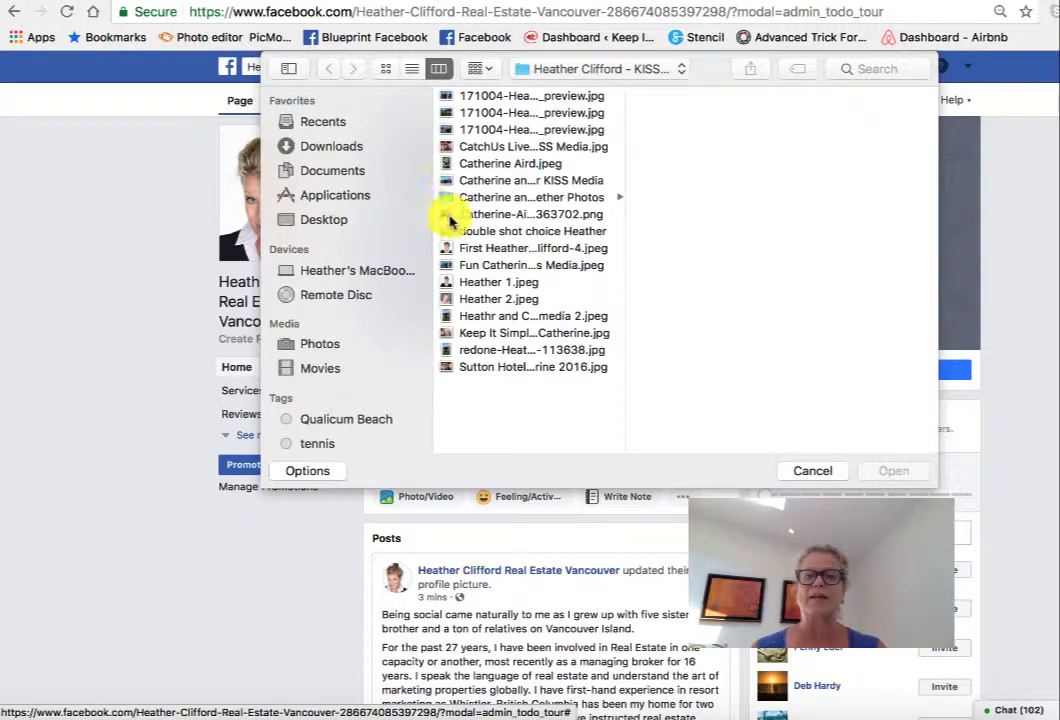
pyautogui.click(315, 220)
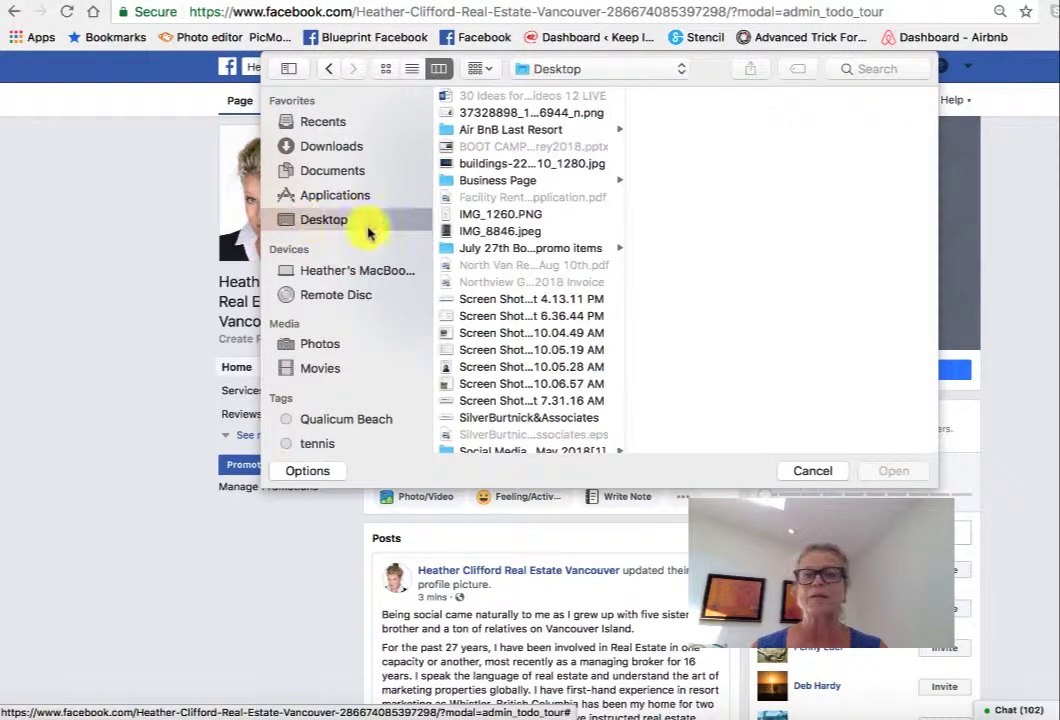
pyautogui.click(496, 182)
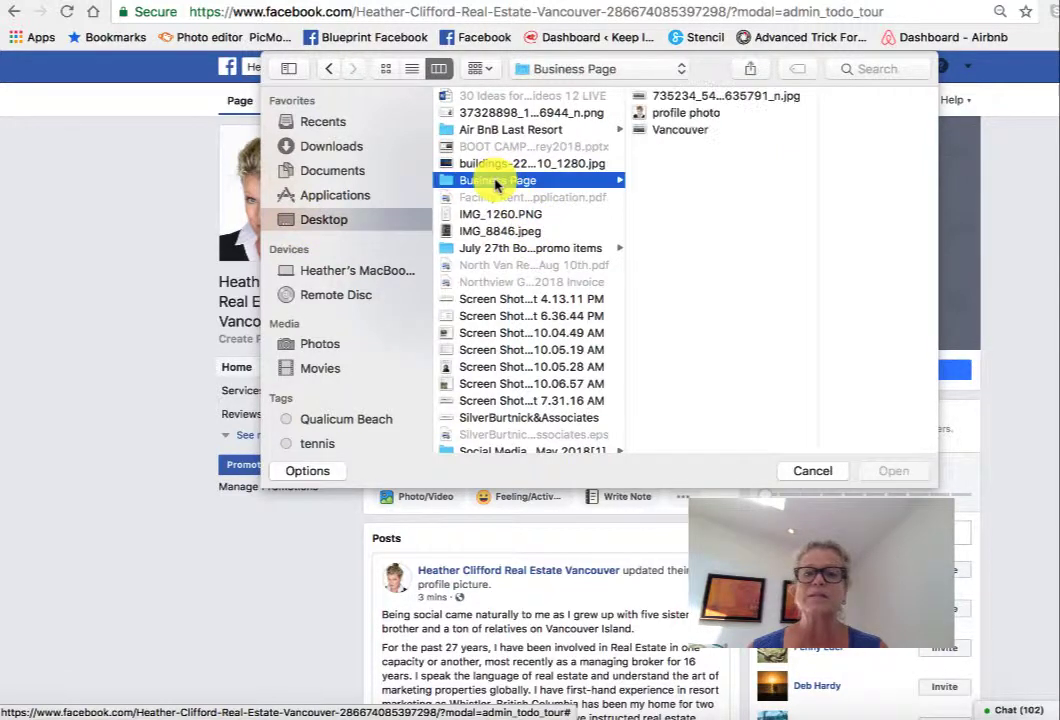
pyautogui.click(645, 95)
pyautogui.click(886, 472)
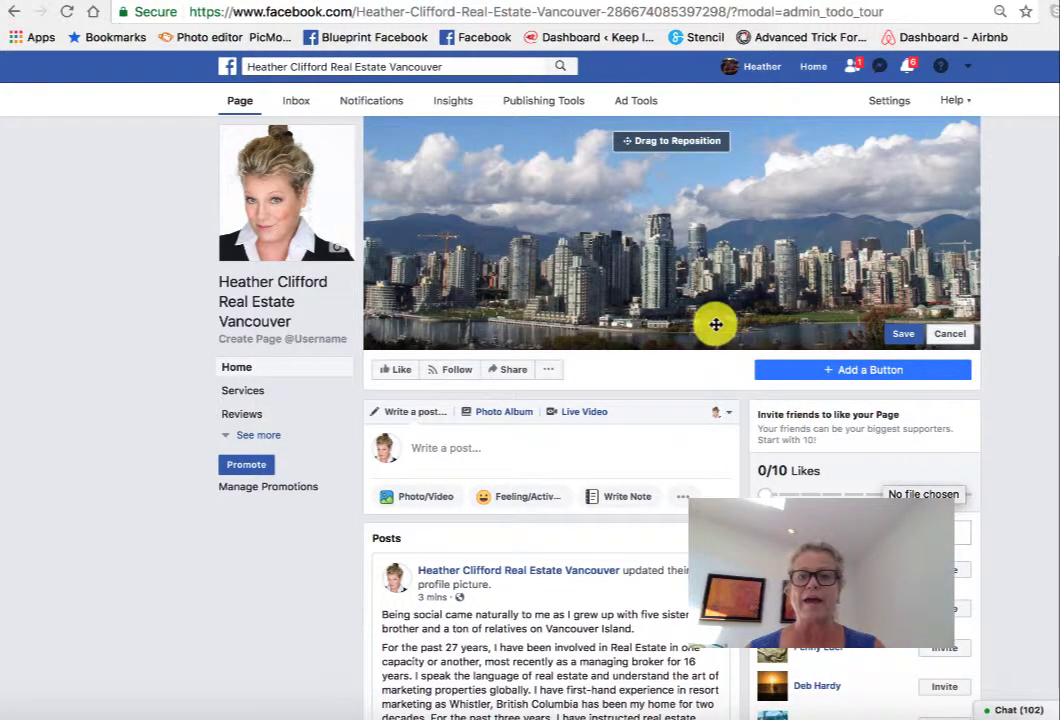
pyautogui.click(948, 333)
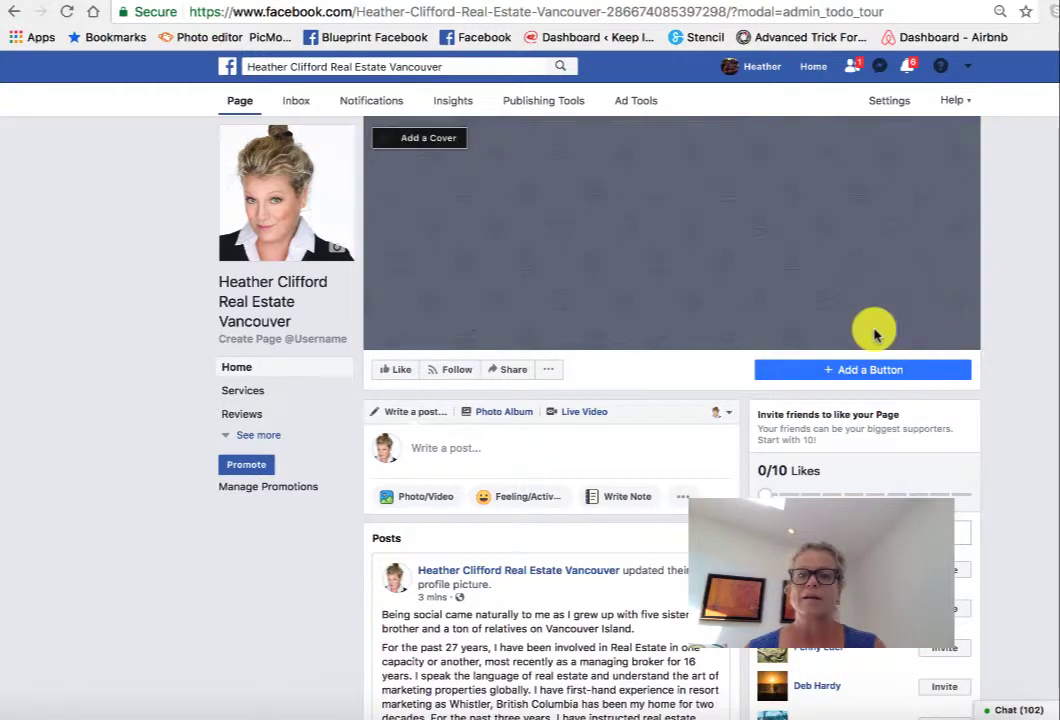
# - Load the titled Vancouver image as the unsaved cover photo, then switch to Stencil
pyautogui.click(416, 137)
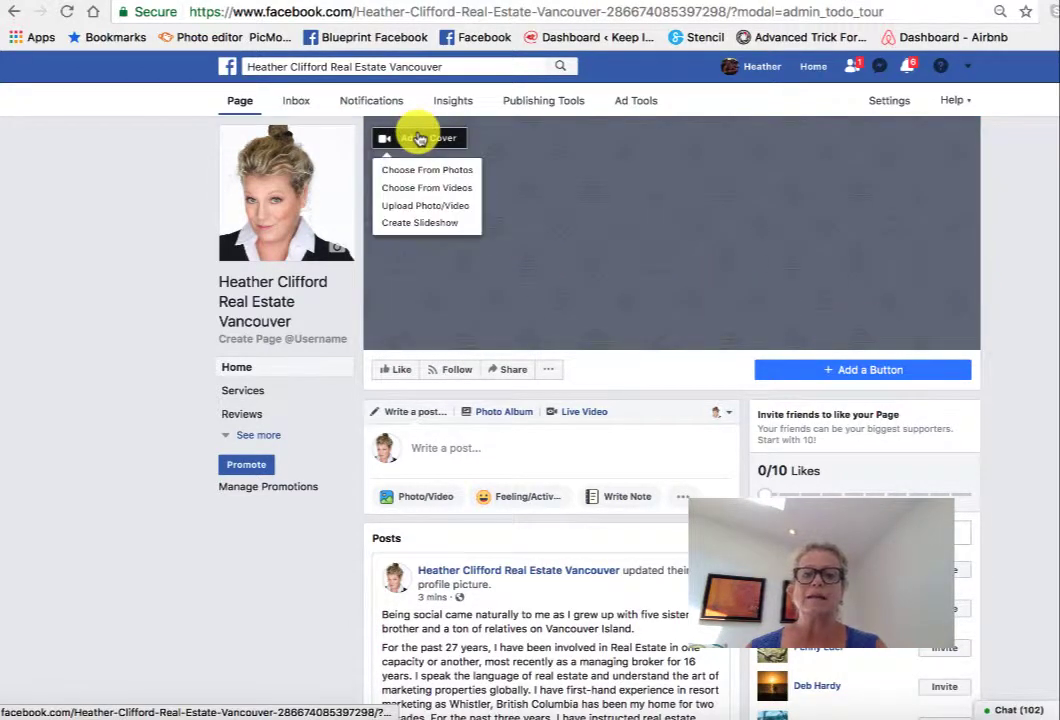
pyautogui.click(414, 206)
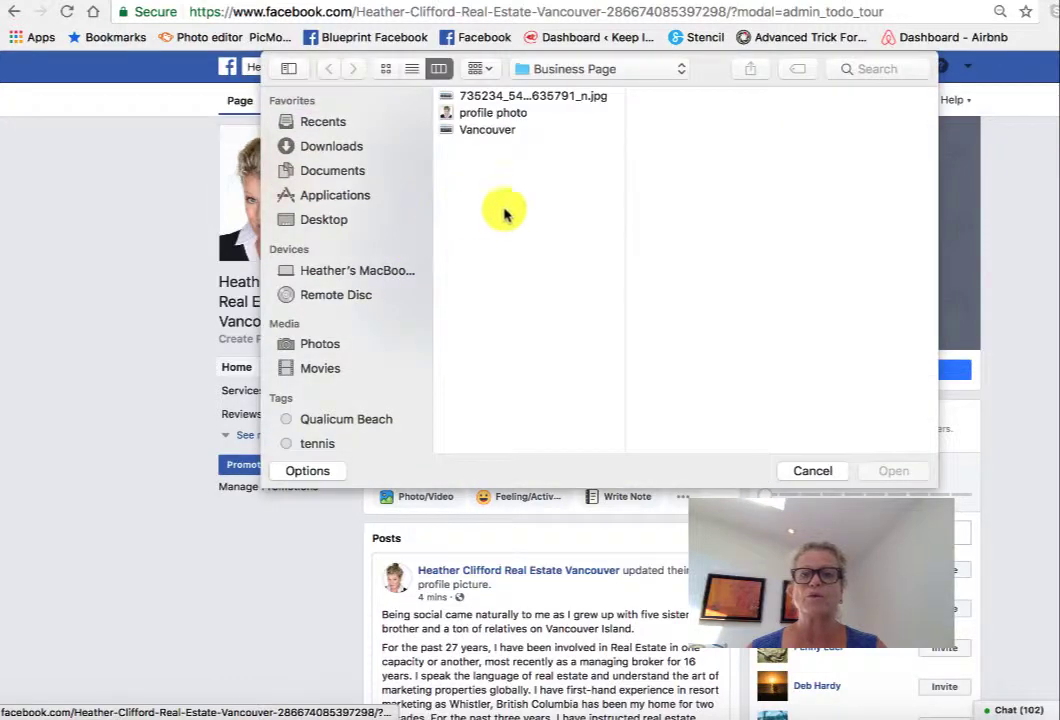
pyautogui.click(485, 128)
pyautogui.click(896, 472)
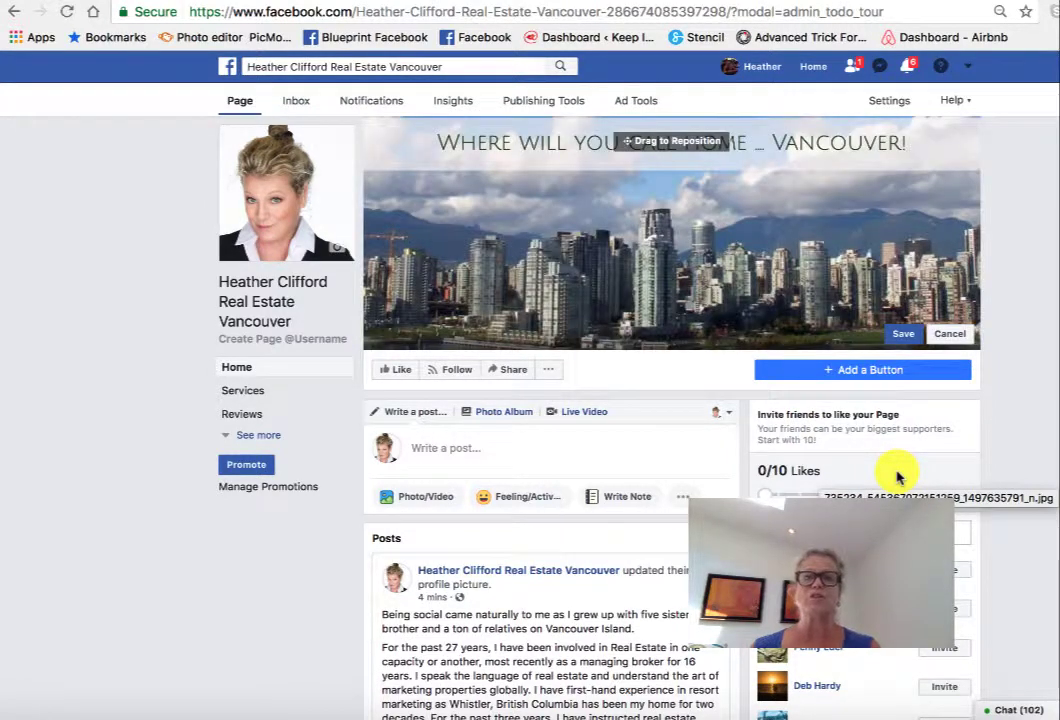
pyautogui.click(843, 1)
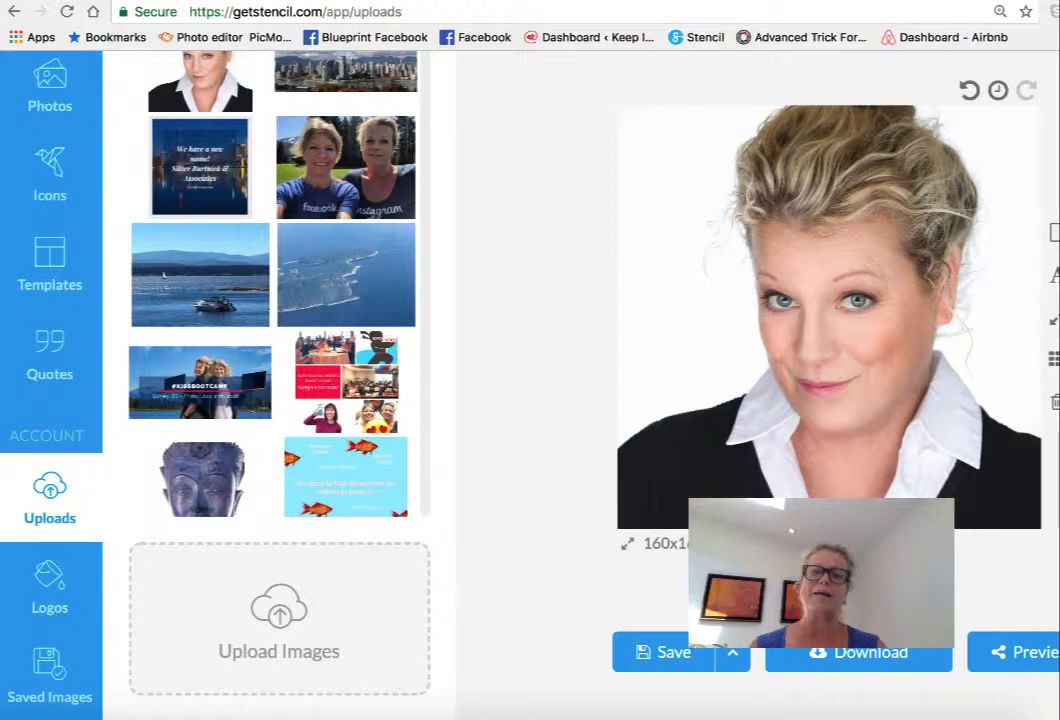
# - Scroll to the top of Stencil's Uploads panel, then return to the Facebook page
pyautogui.scroll(2, 697, 175)
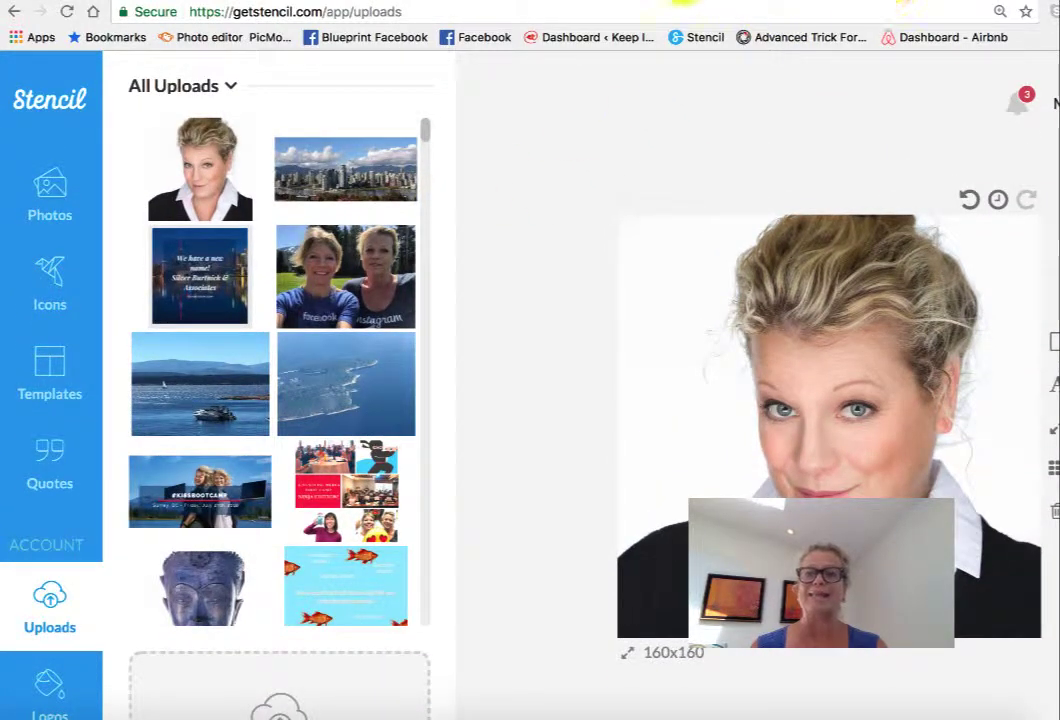
pyautogui.click(484, 1)
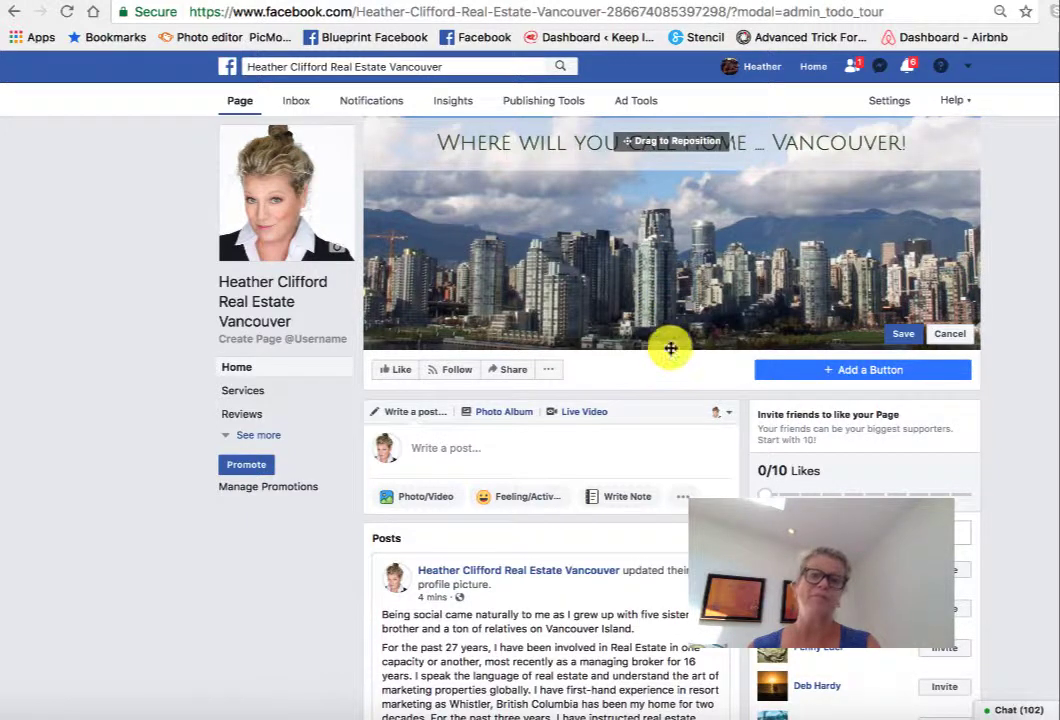
# - Drag the pending cover photo up and down until the lower skyline, waterfront and MacDonald Realty logo are framed
pyautogui.moveTo(676, 292); pyautogui.dragTo(675, 293)
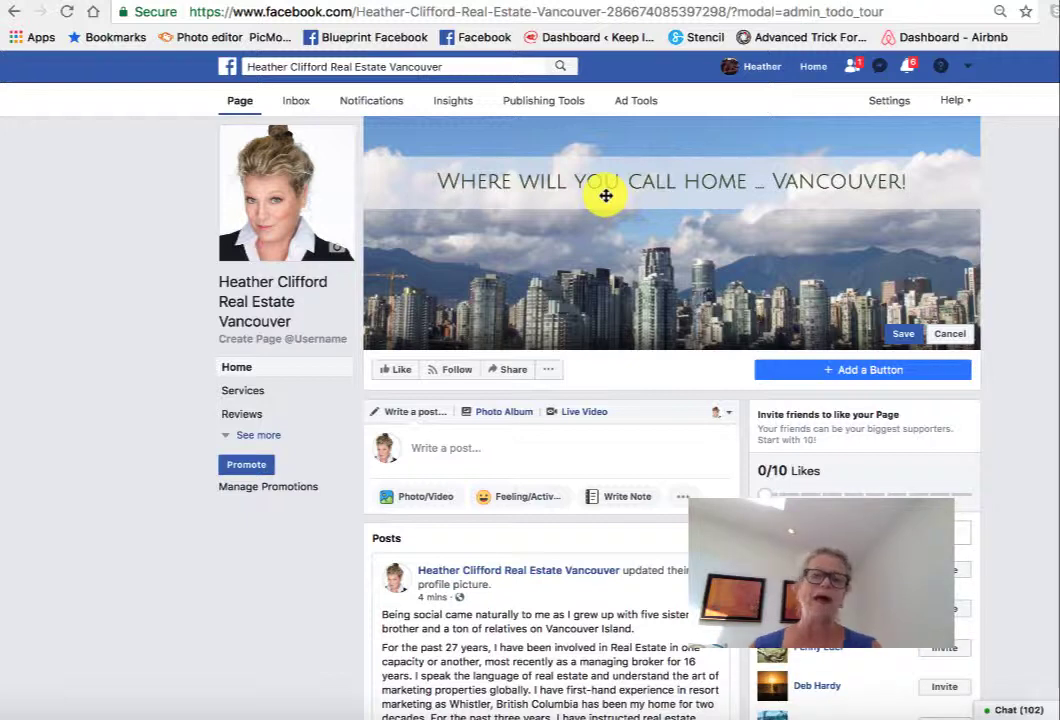
pyautogui.moveTo(646, 263); pyautogui.dragTo(641, 115)
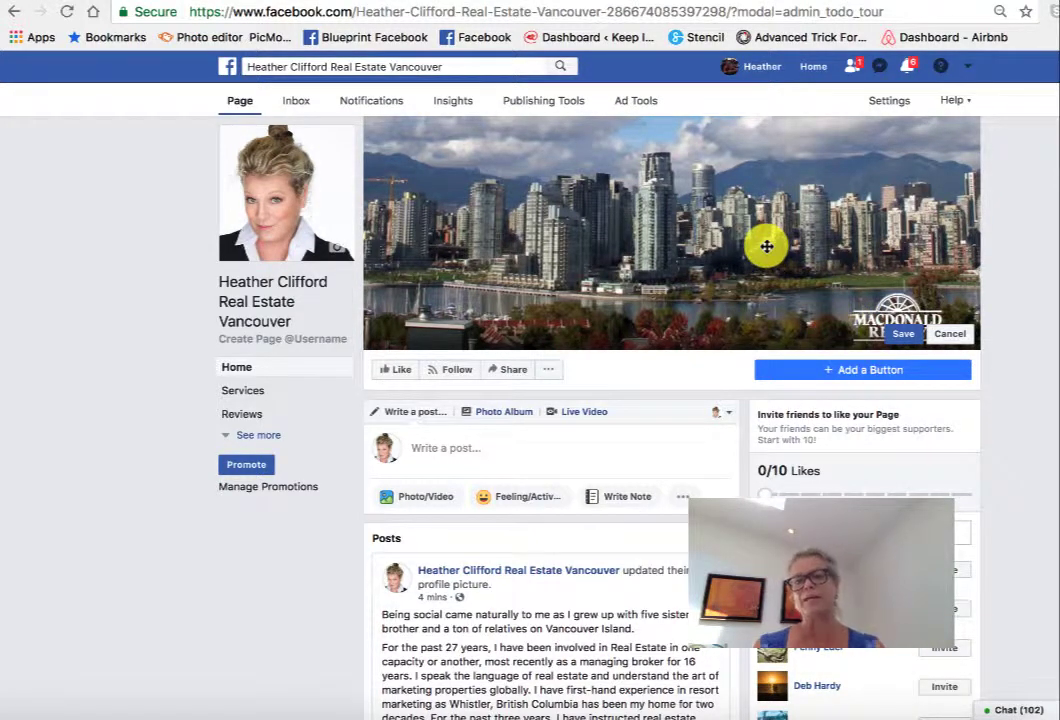
pyautogui.moveTo(743, 215)
pyautogui.mouseDown()
pyautogui.moveTo(750, 329)
pyautogui.moveTo(741, 215)
pyautogui.mouseUp()
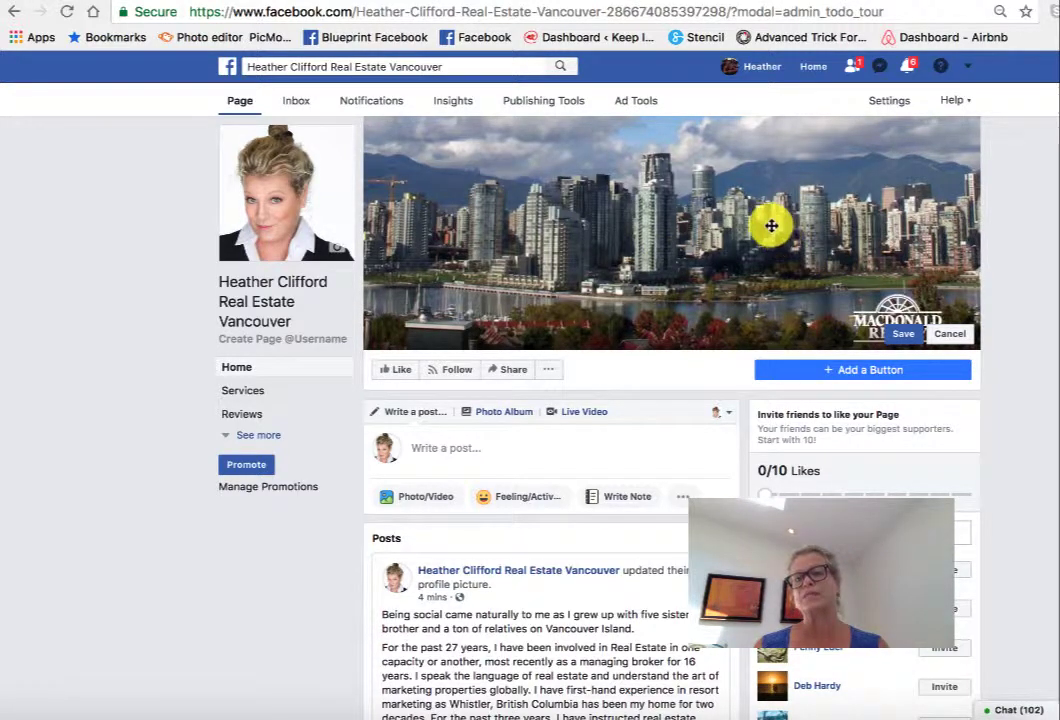
pyautogui.moveTo(771, 231); pyautogui.dragTo(774, 291)
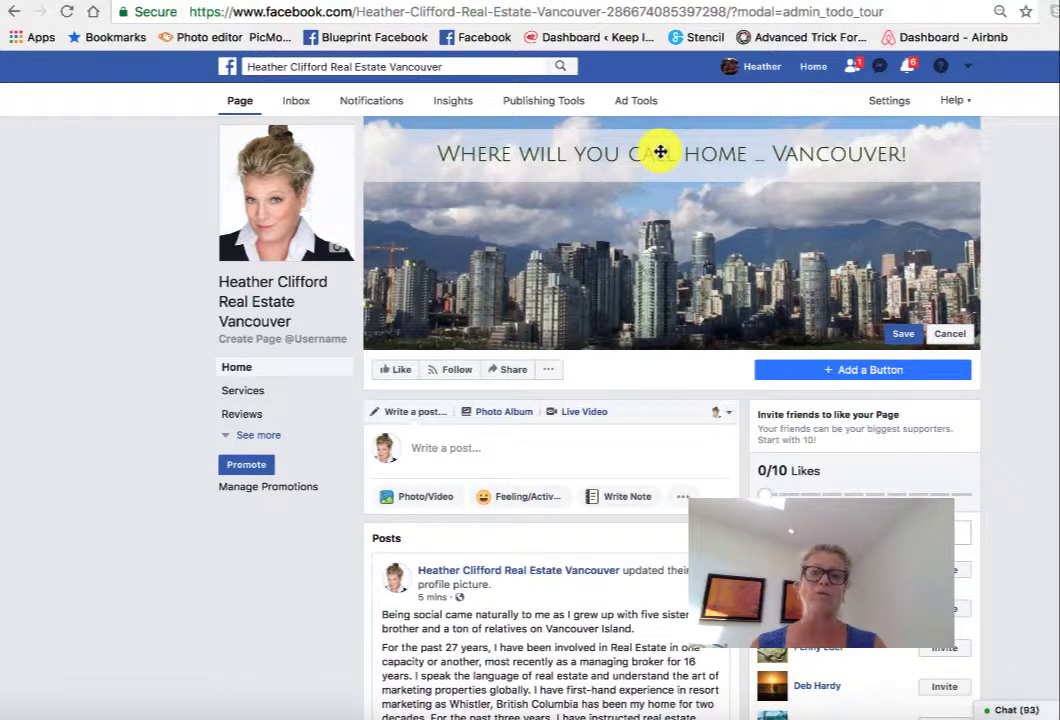
pyautogui.moveTo(618, 251); pyautogui.dragTo(612, 183)
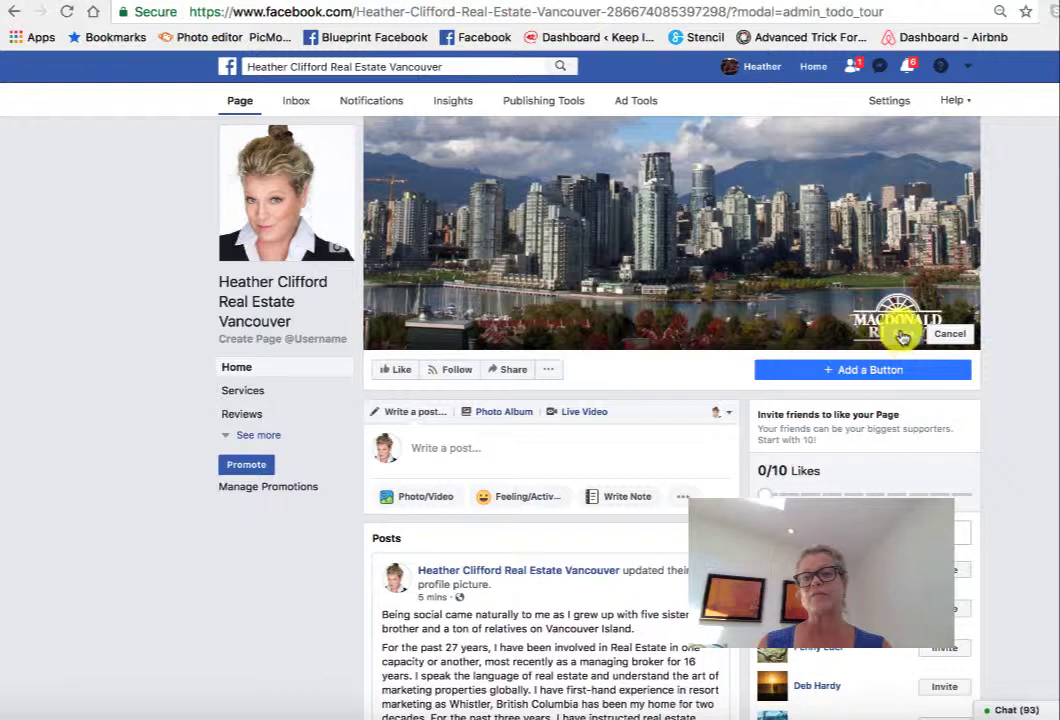
# - Save the new cover position, reload the page and scroll down to the cover-photo update post
pyautogui.click(901, 334)
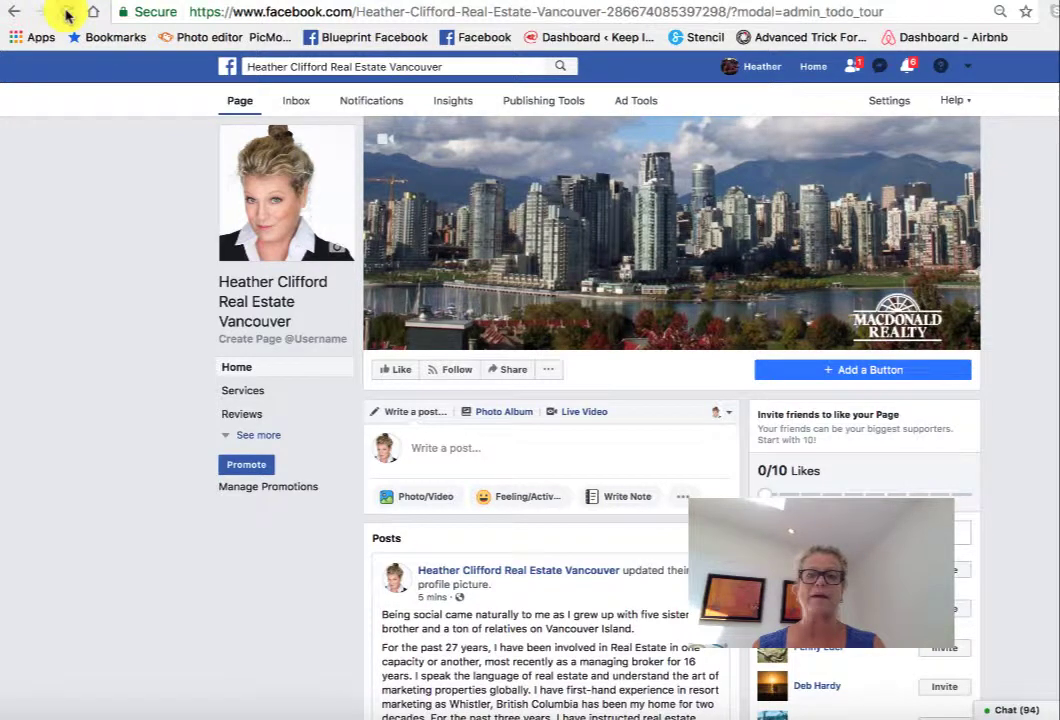
pyautogui.click(66, 12)
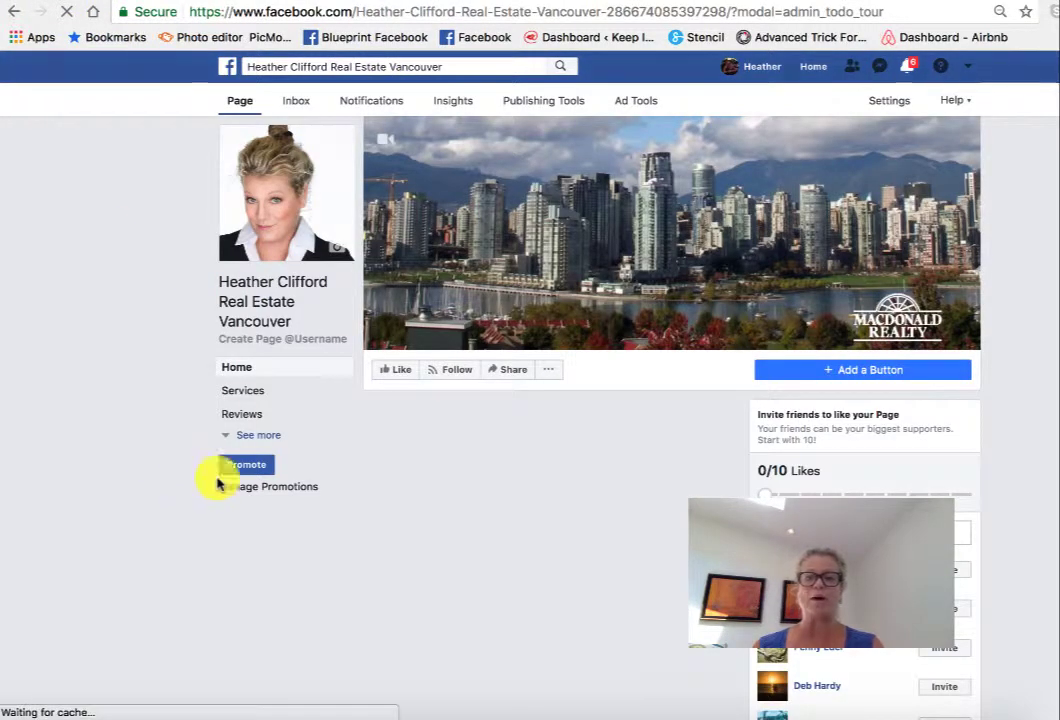
pyautogui.scroll(-3, 383, 530)
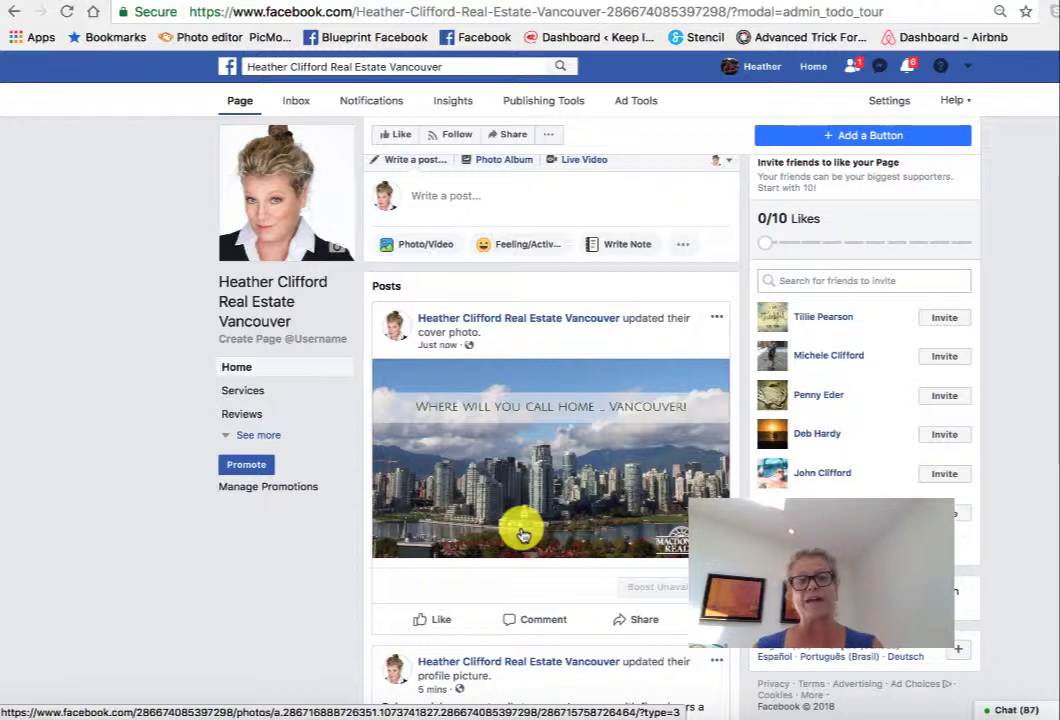
pyautogui.click(495, 493)
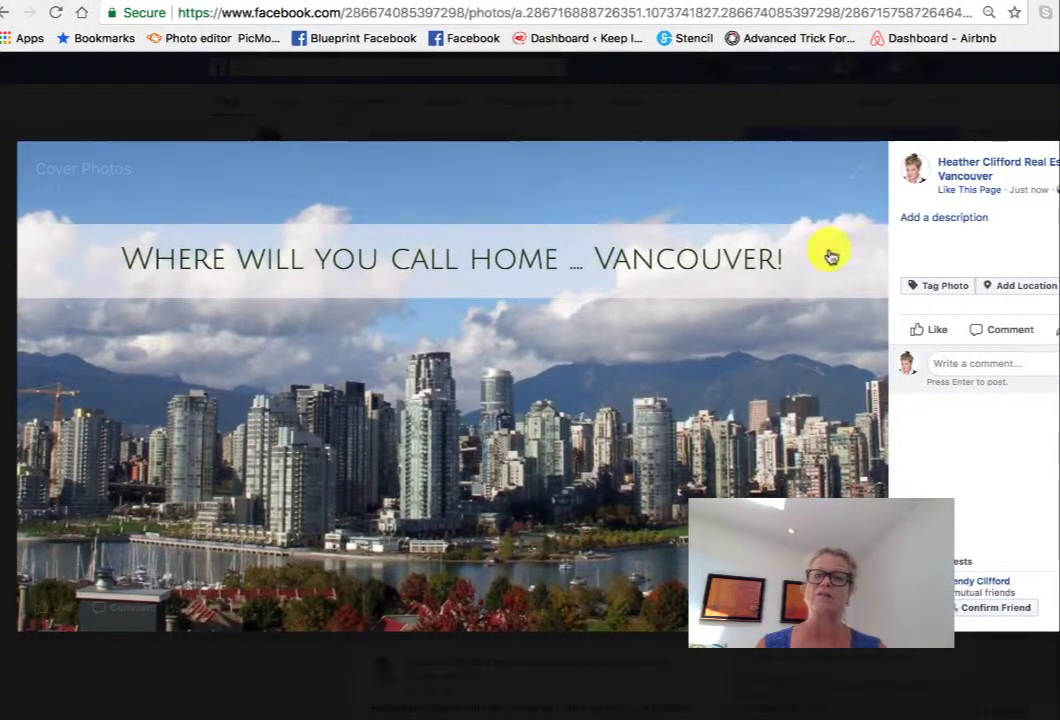
pyautogui.click(928, 220)
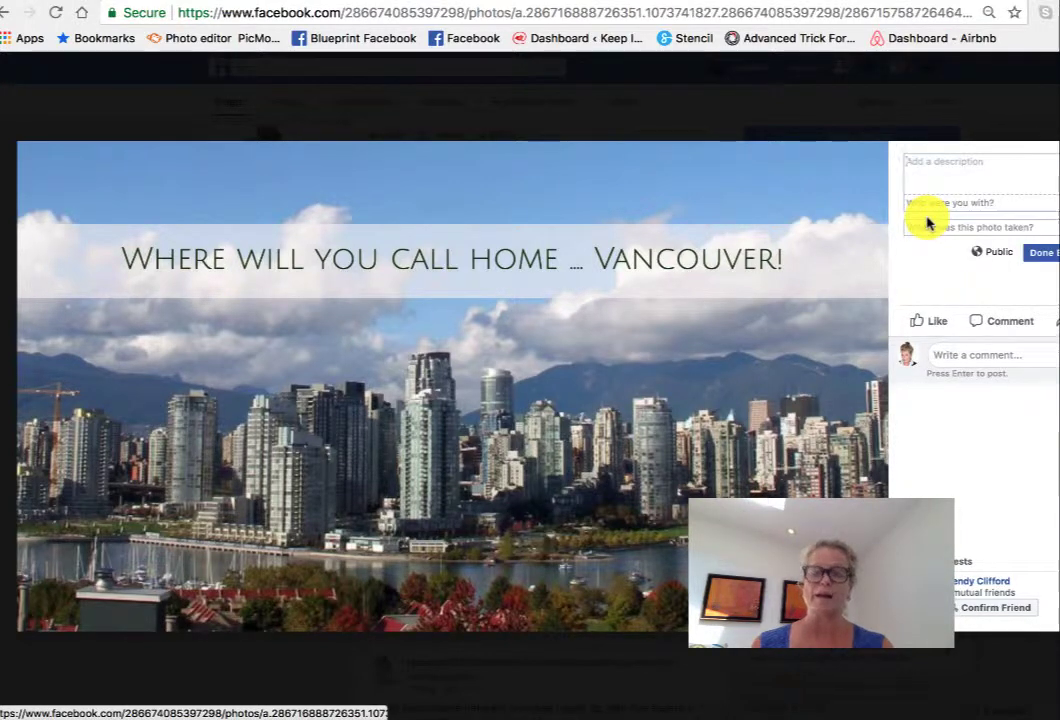
pyautogui.hotkey('ctrl', 'v')
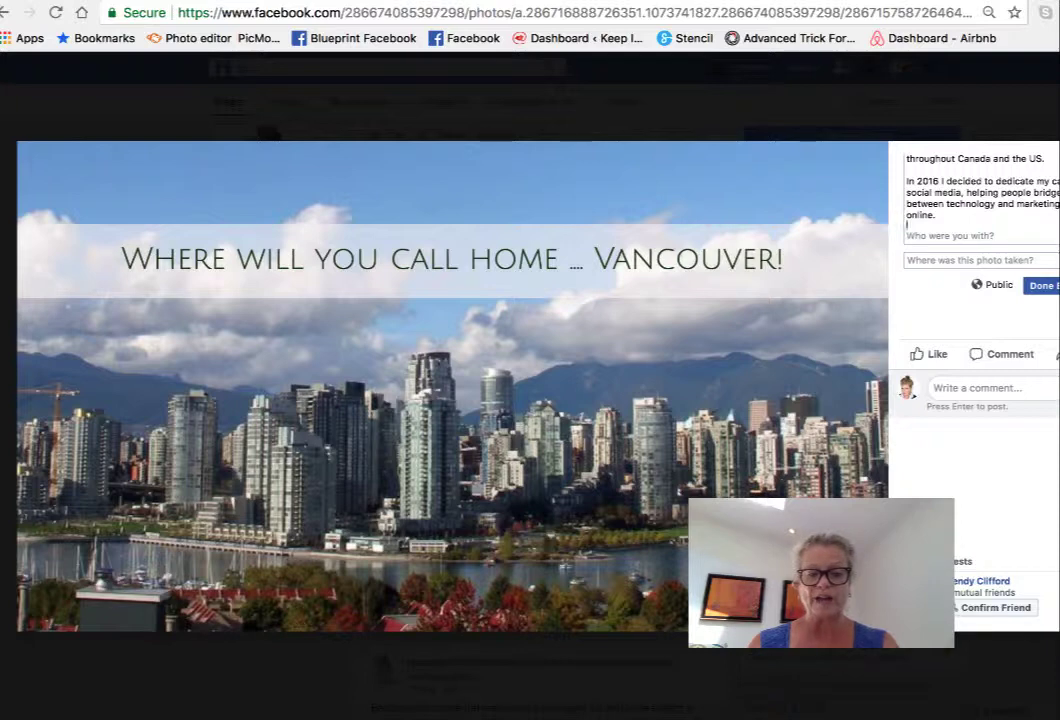
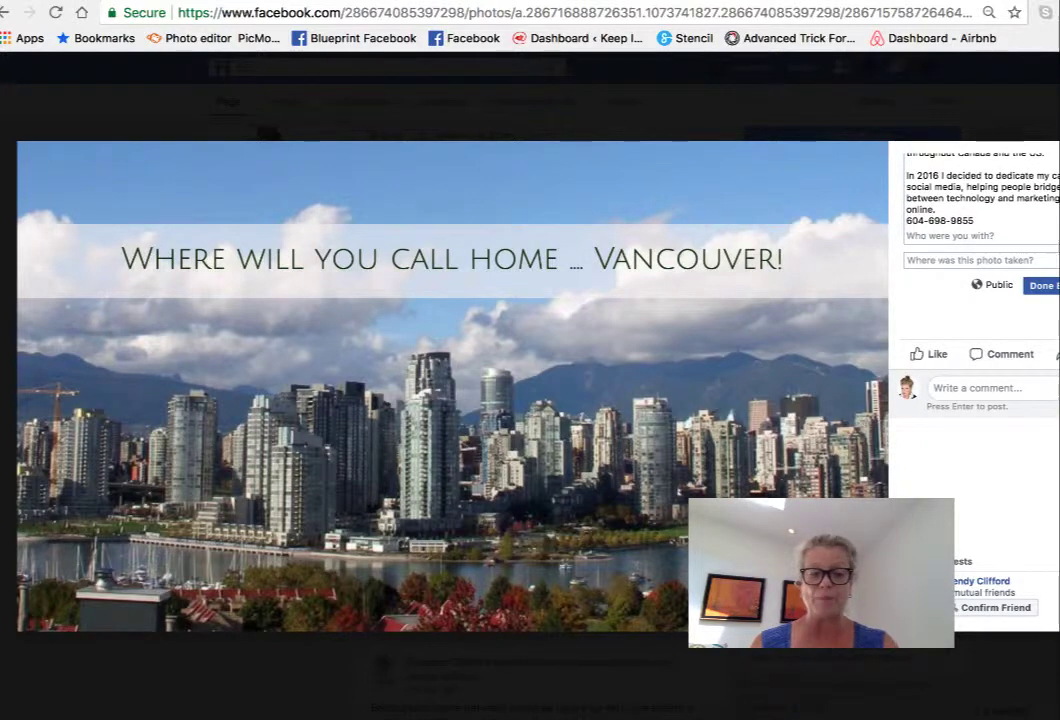
pyautogui.press('Return')
pyautogui.write('www.kee')
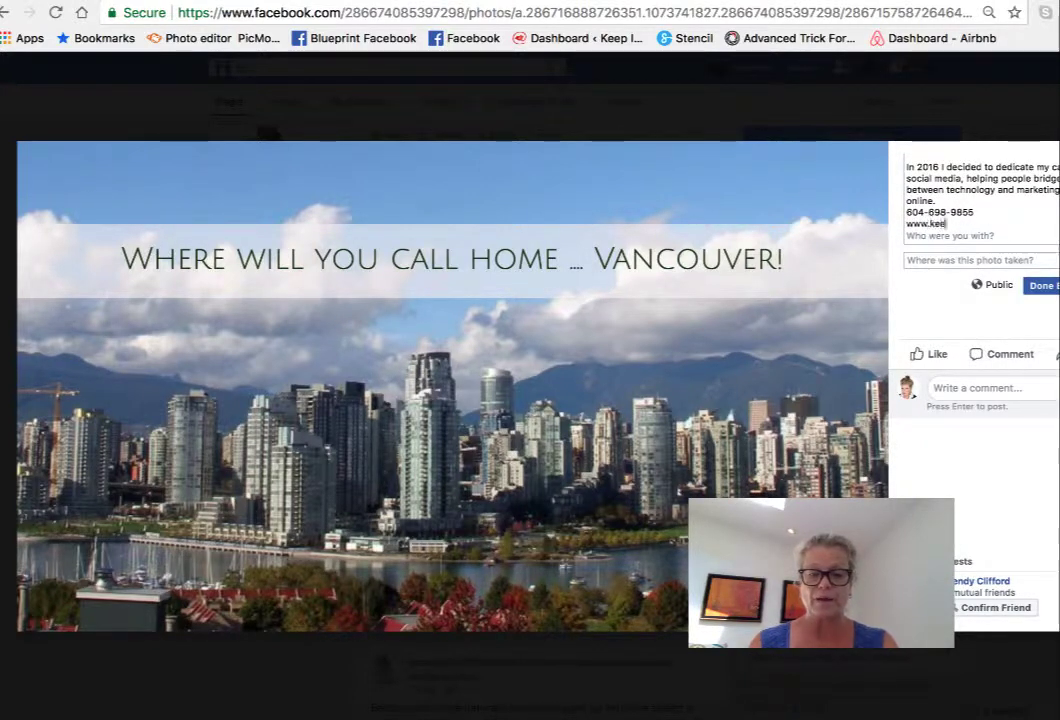
pyautogui.write('pitsimple')
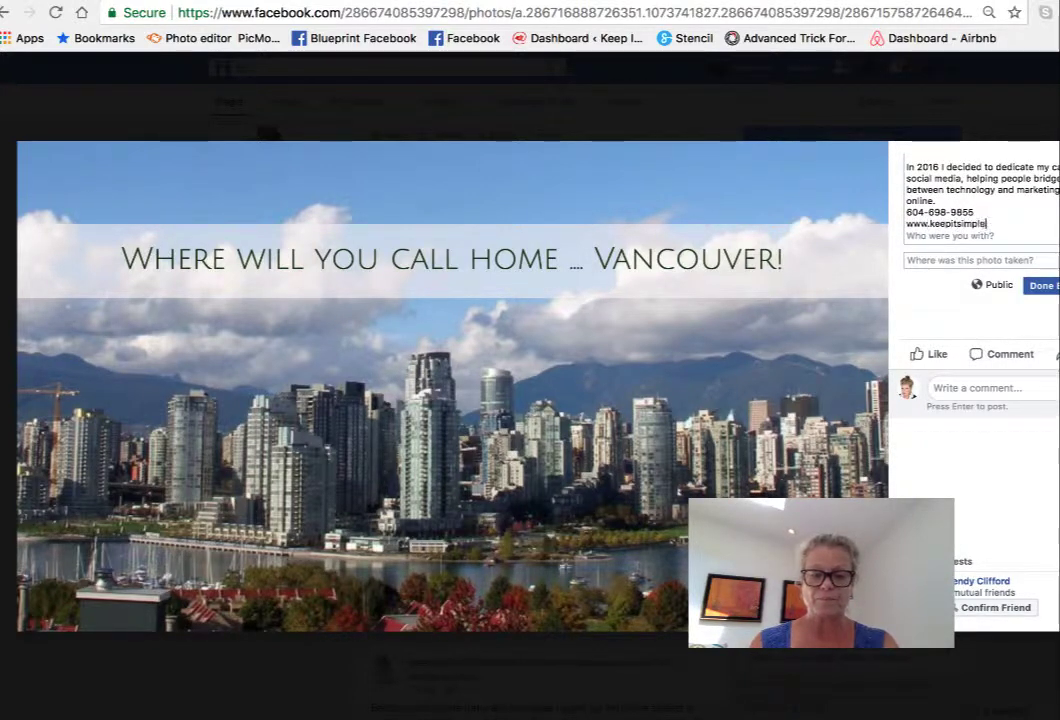
pyautogui.write('socialm')
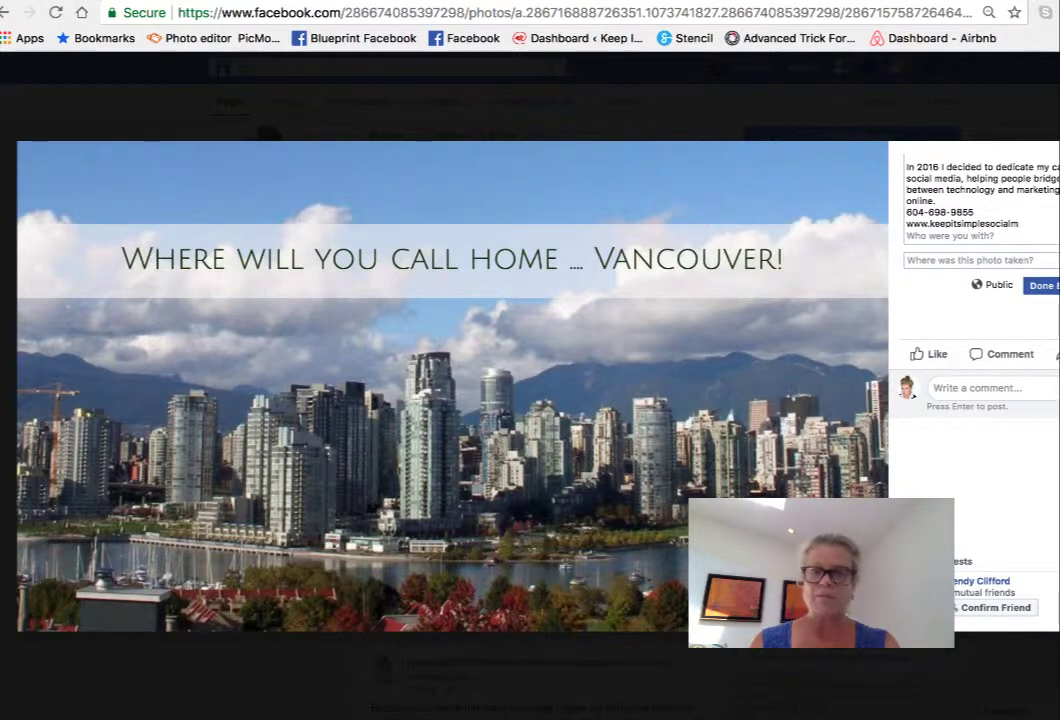
pyautogui.write('edia.com')
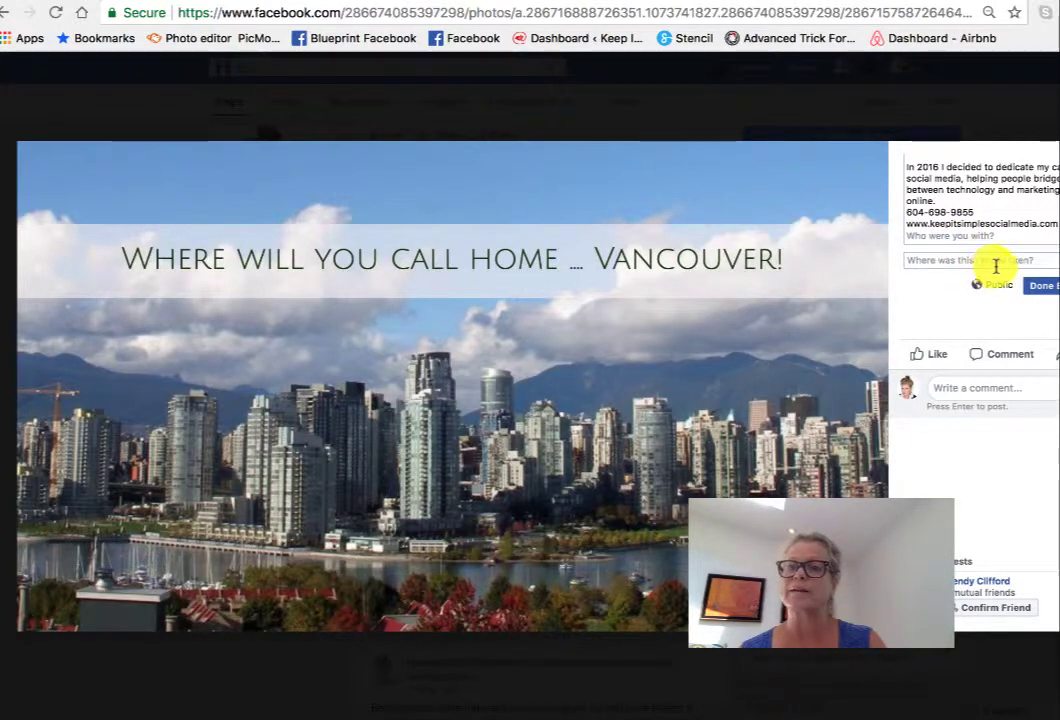
pyautogui.click(1033, 290)
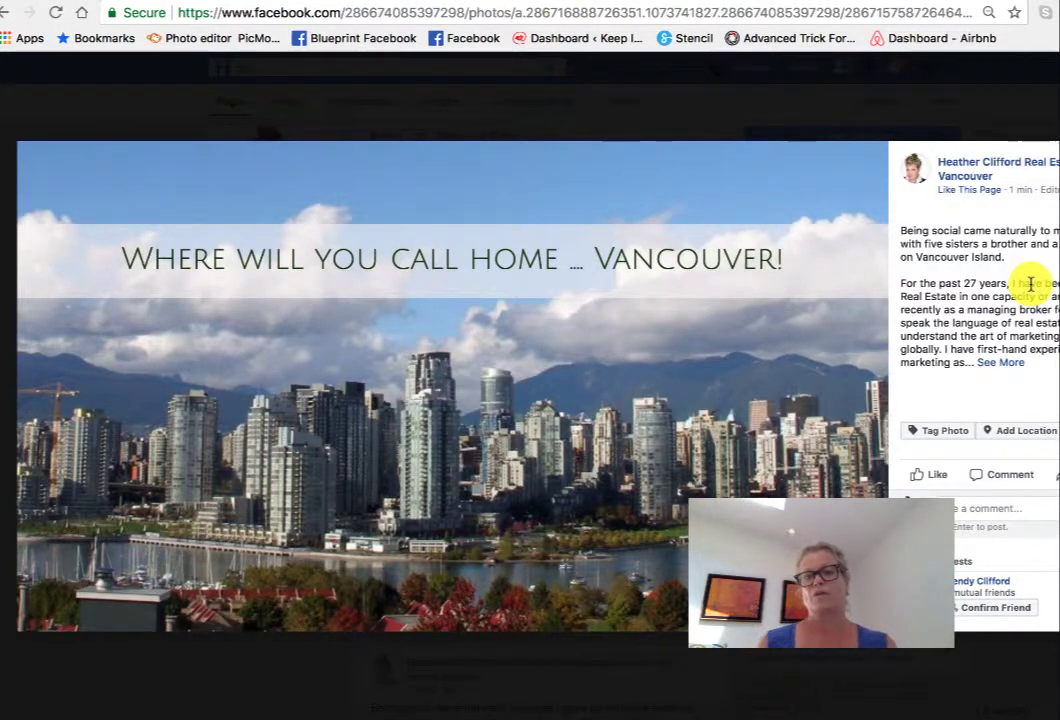
# - Expand the full saved description to check it, then go back to the business page
pyautogui.click(1008, 362)
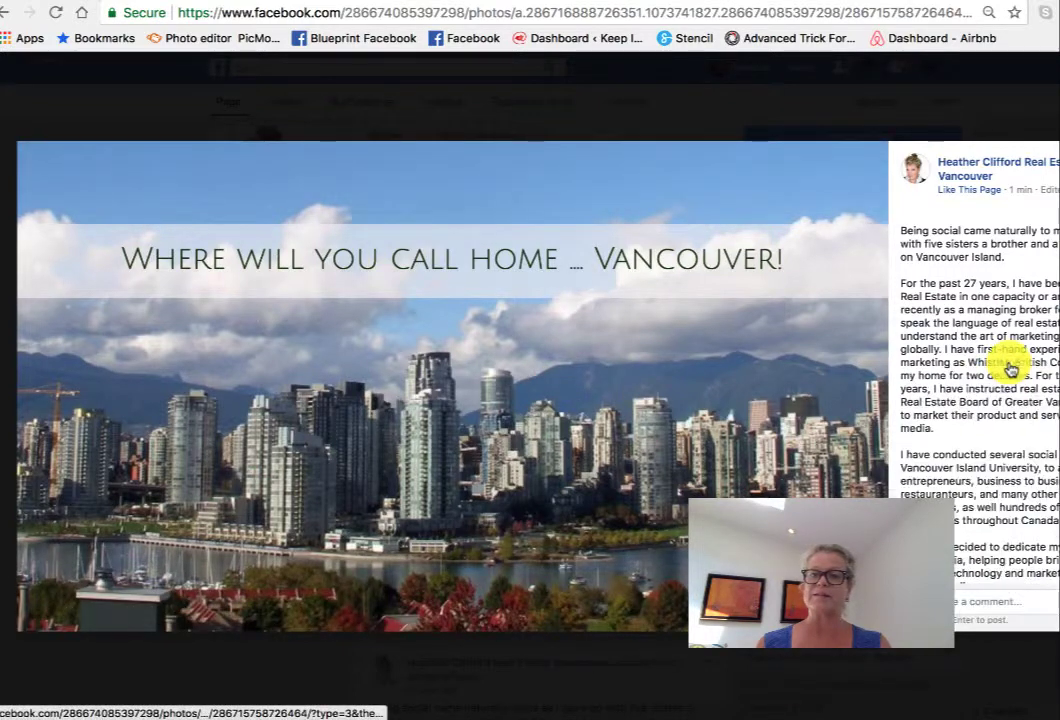
pyautogui.scroll(-2, 1010, 363)
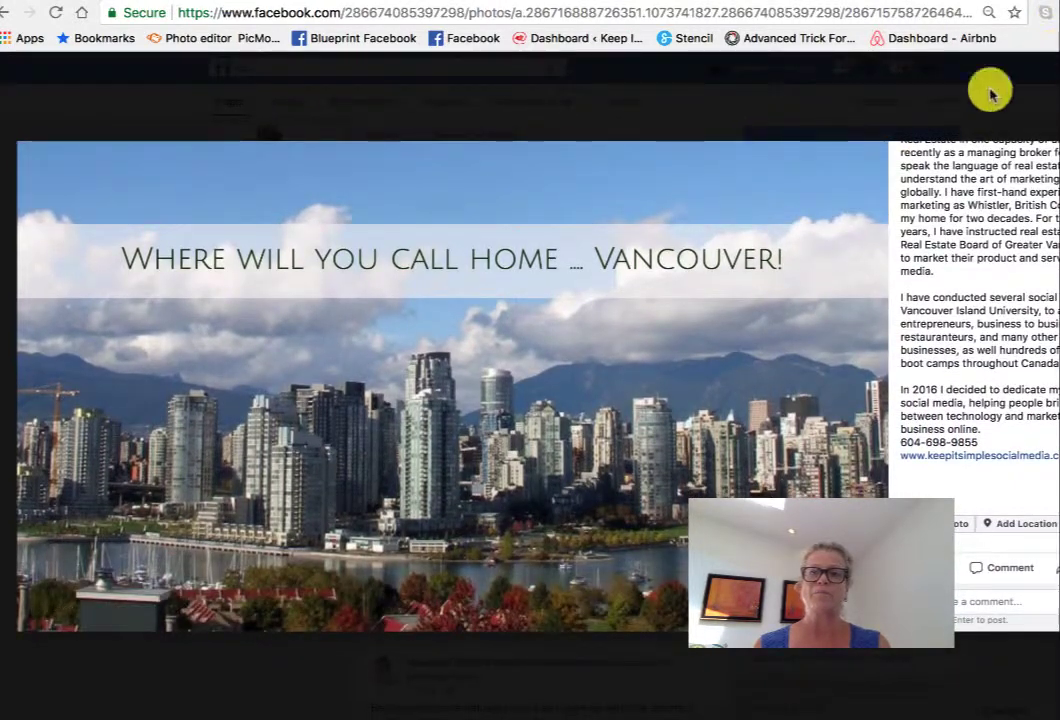
pyautogui.click(29, 12)
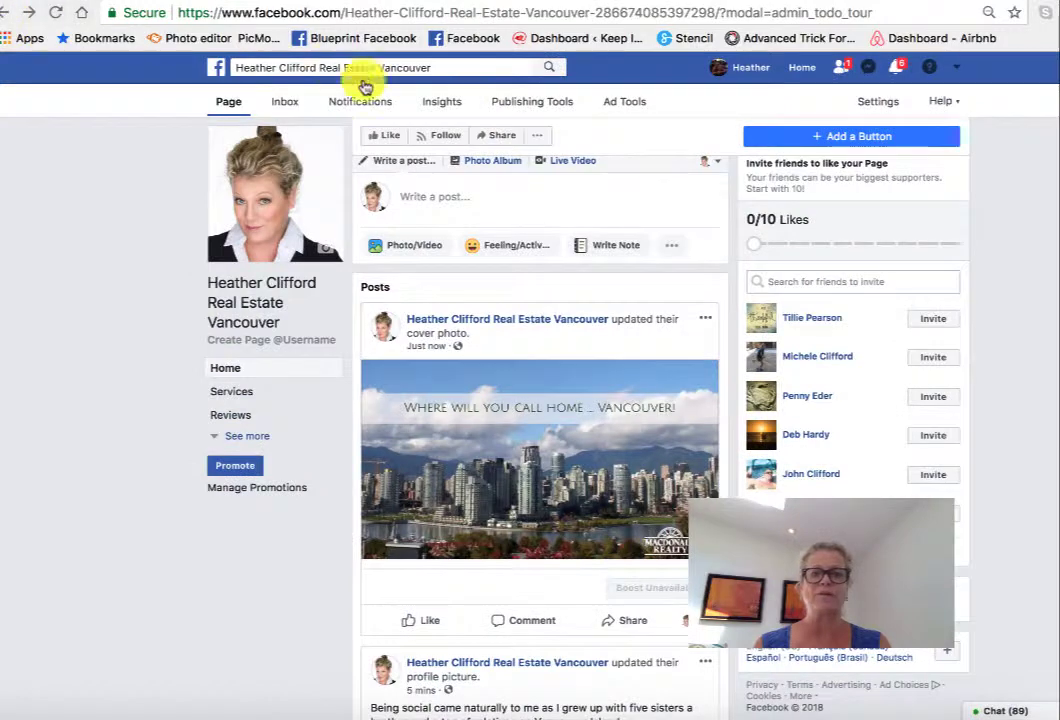
# - Reload the business page and scroll to check that the cover-photo post now shows the bio
pyautogui.click(55, 13)
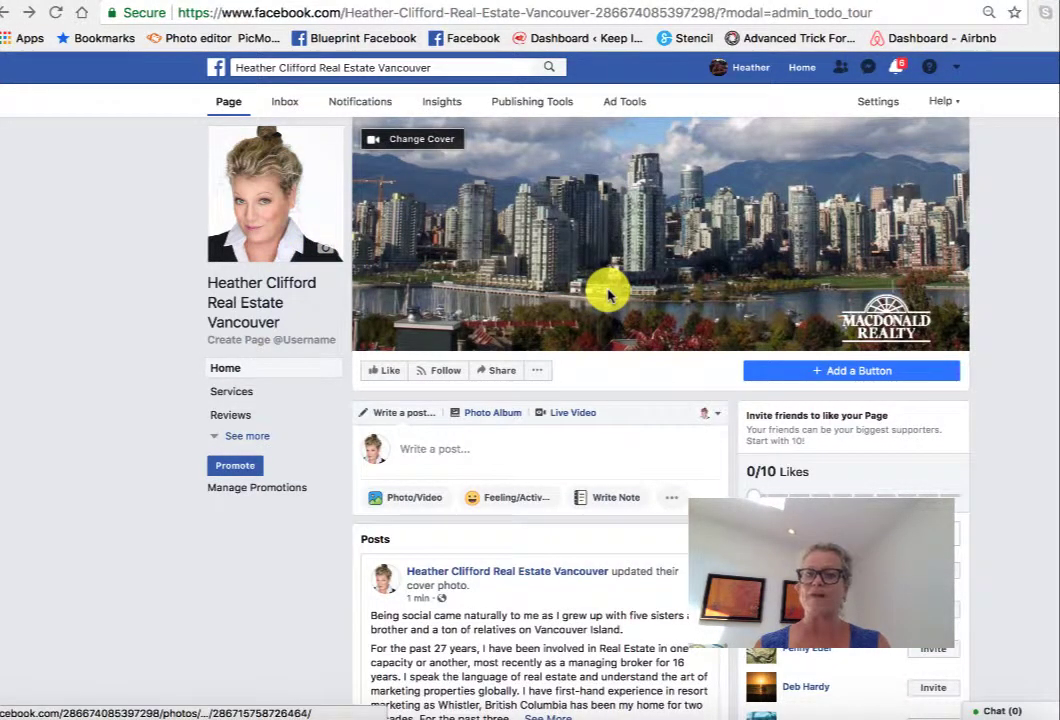
pyautogui.scroll(-5, 608, 294)
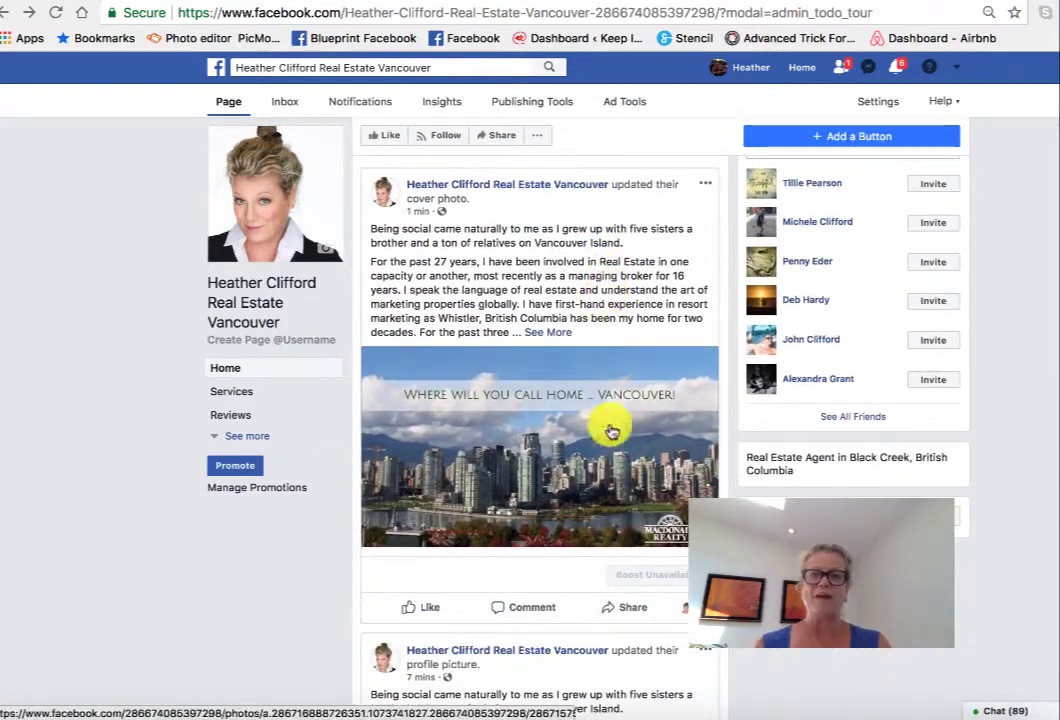
pyautogui.scroll(-5, 620, 587)
pyautogui.scroll(5, 620, 587)
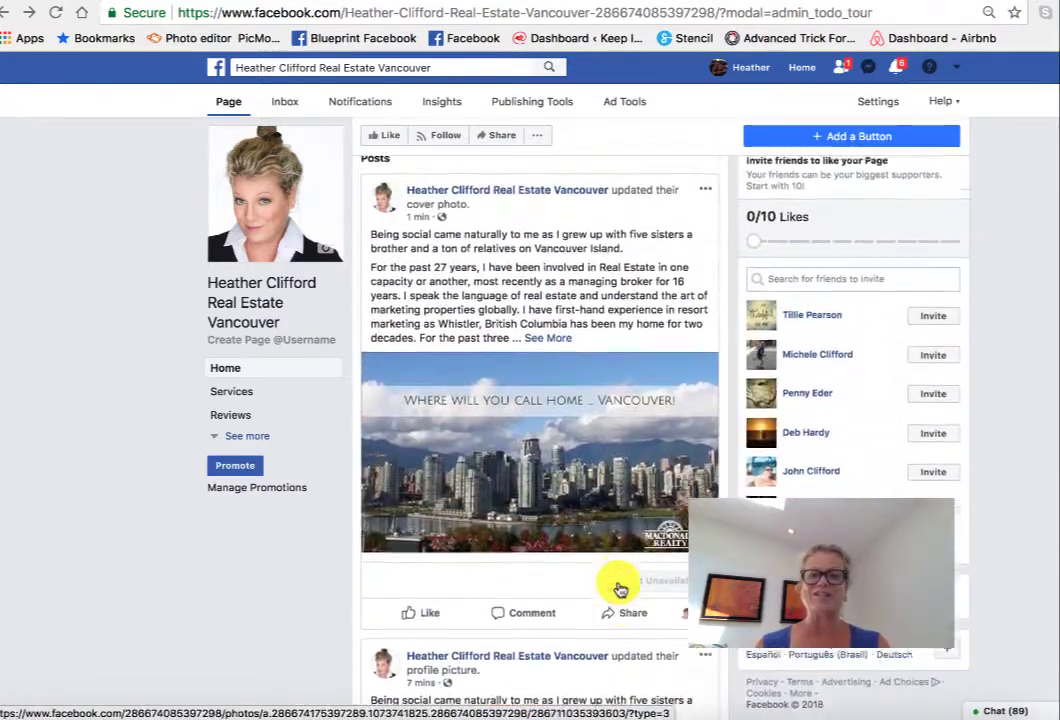
pyautogui.scroll(4, 620, 588)
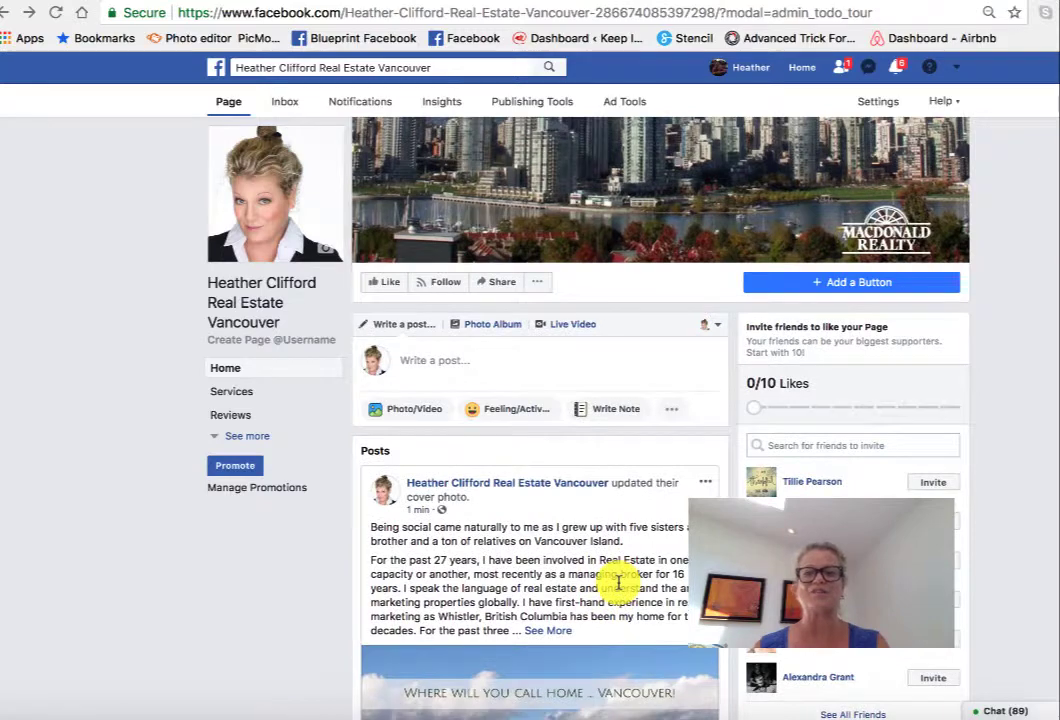
pyautogui.scroll(1, 618, 580)
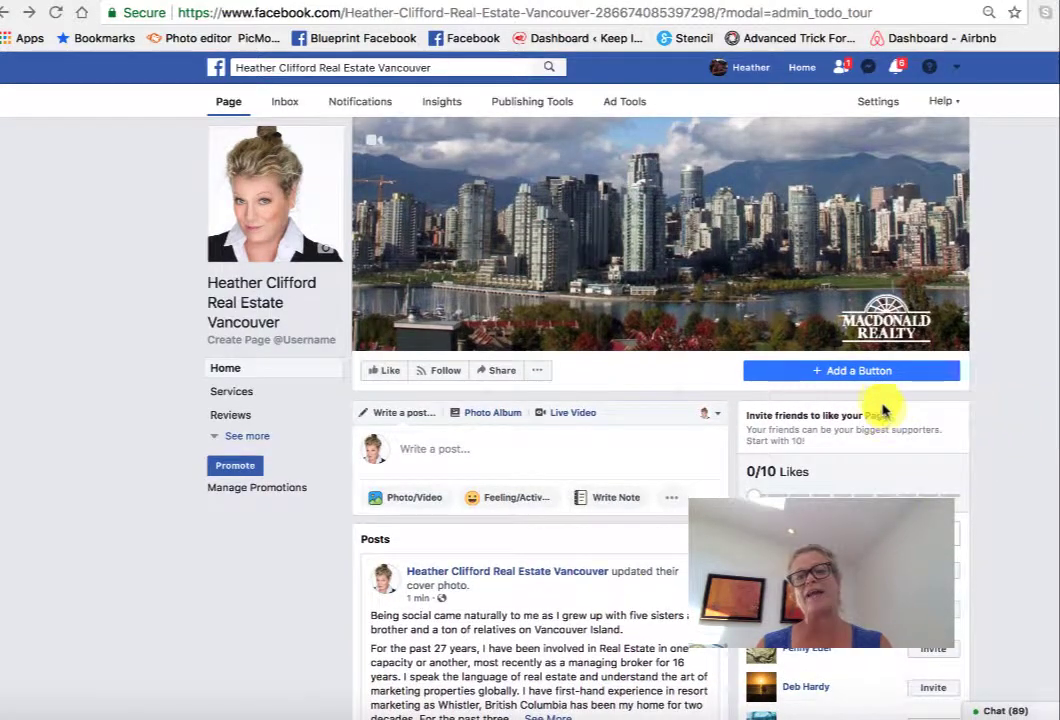
# - Add a Call Now button under Contact you that dials the business phone number, and finish setup
pyautogui.click(853, 378)
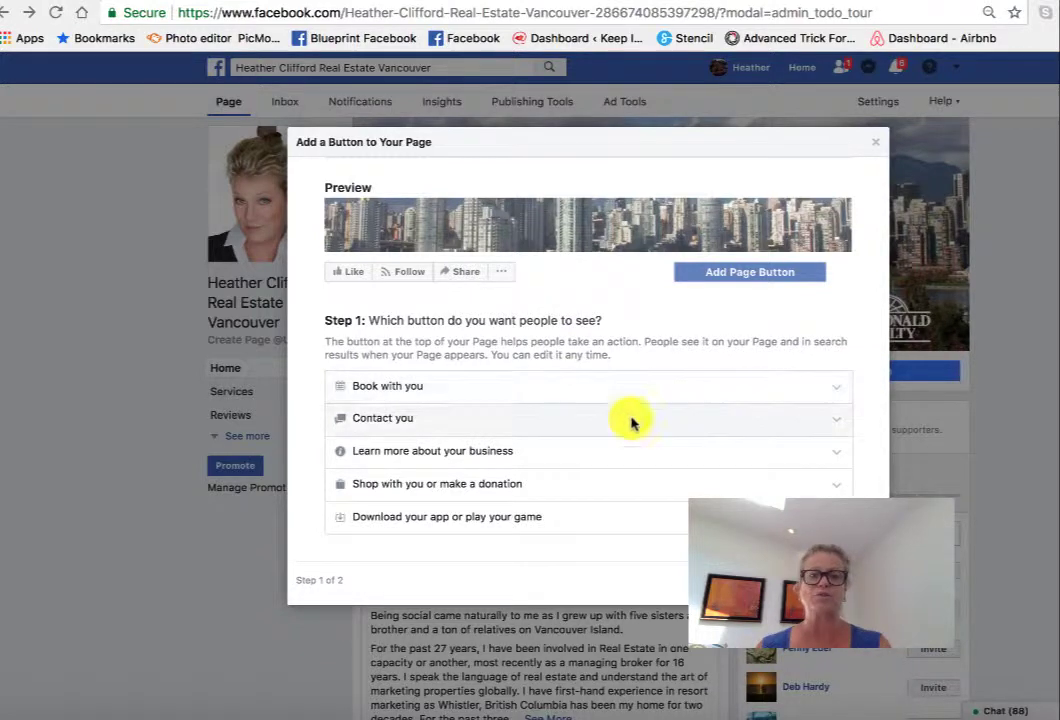
pyautogui.click(356, 418)
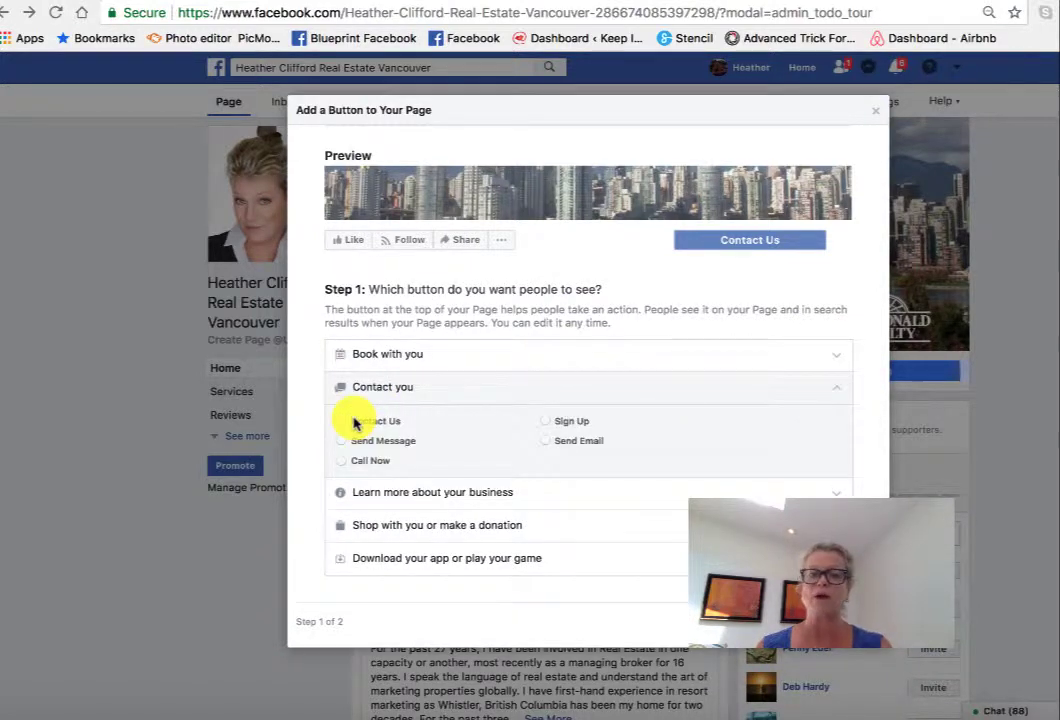
pyautogui.click(347, 461)
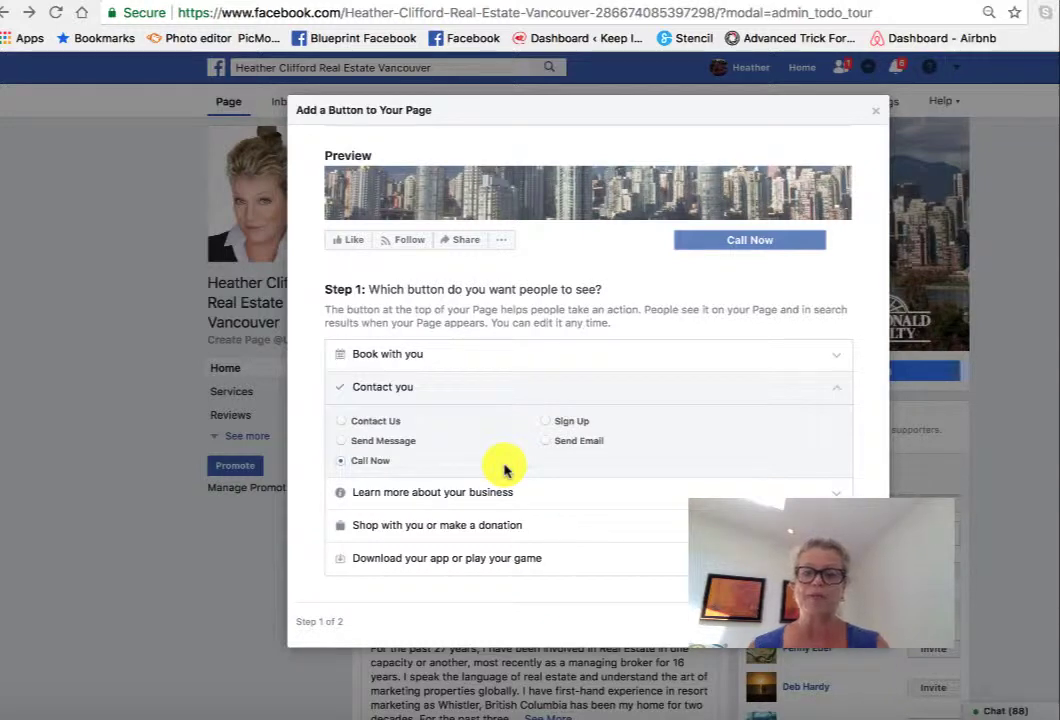
pyautogui.click(858, 621)
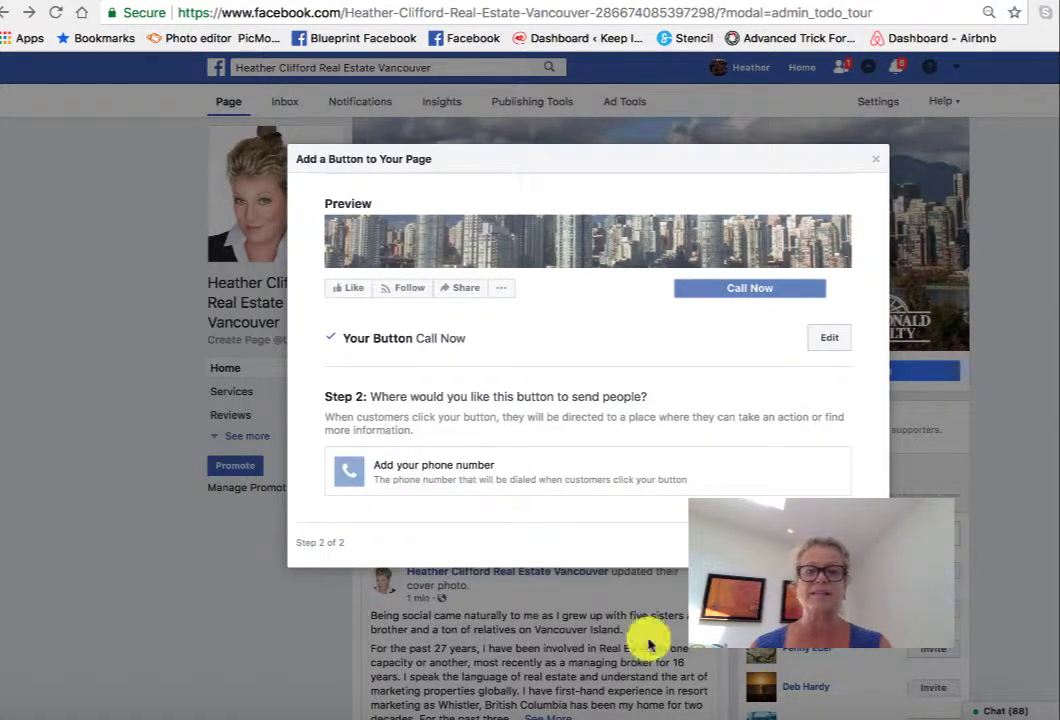
pyautogui.click(387, 472)
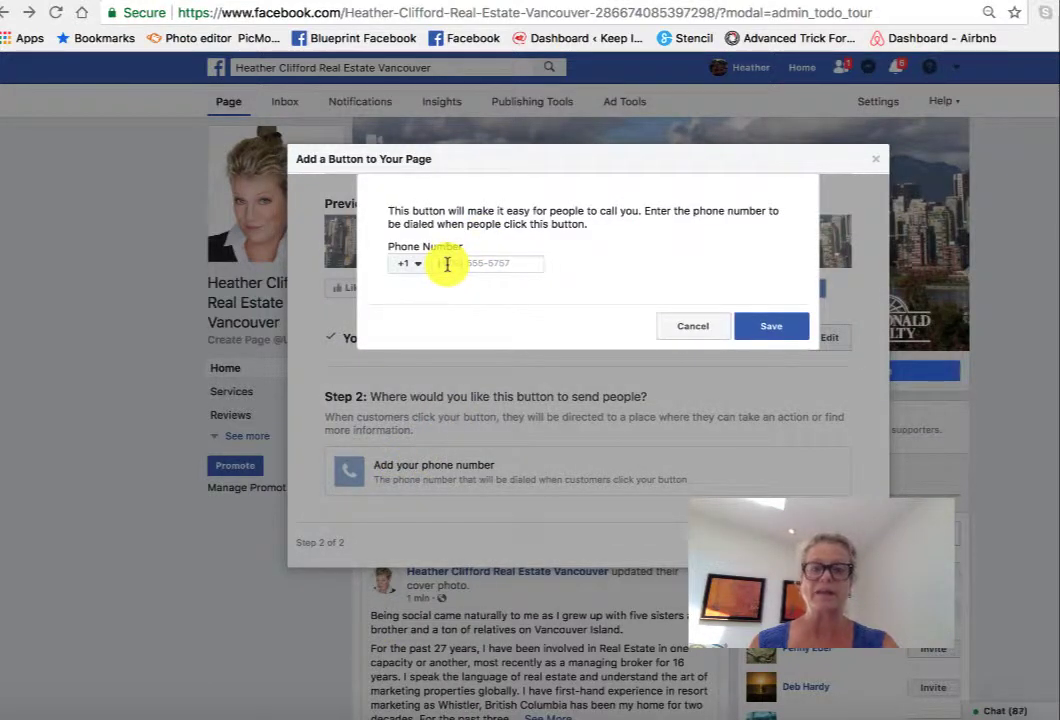
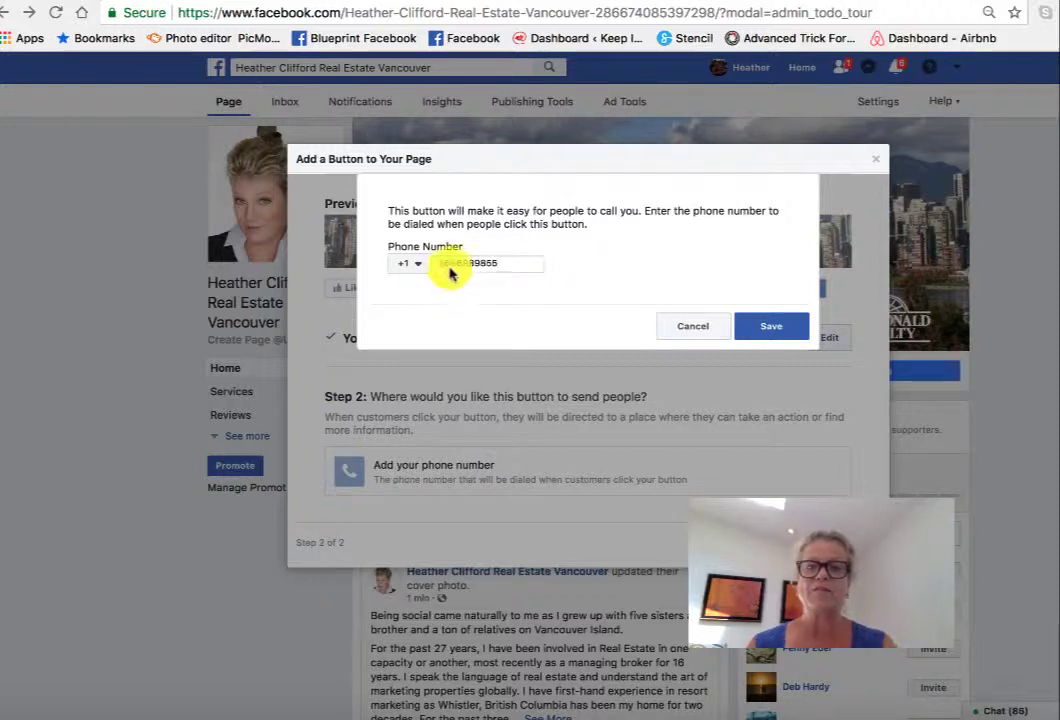
pyautogui.click(755, 328)
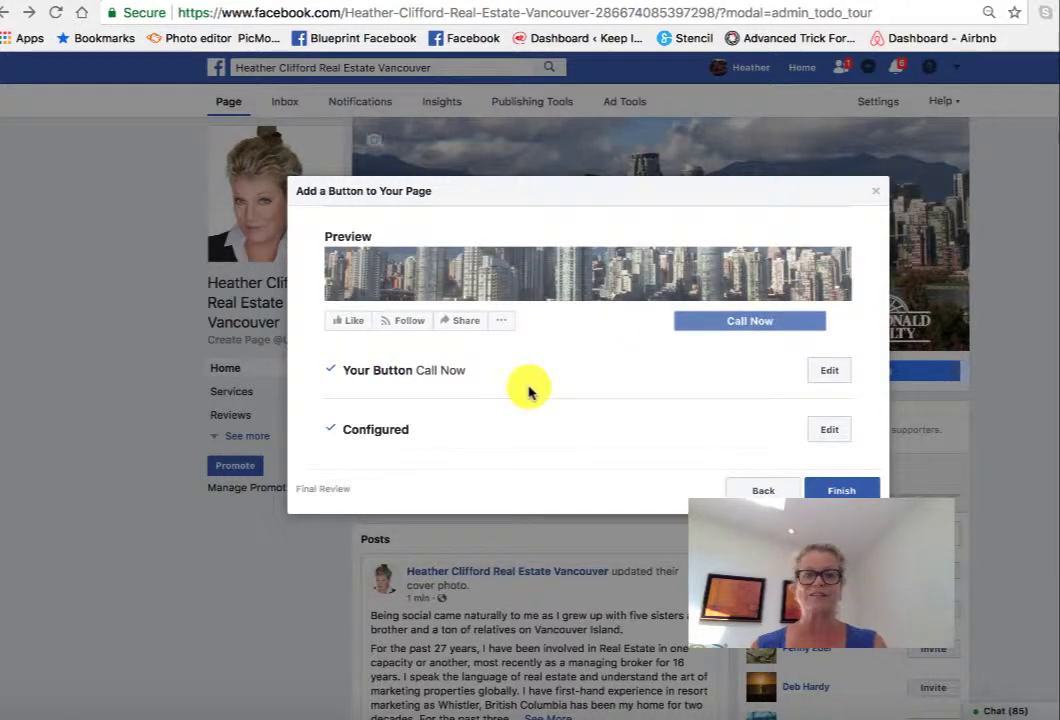
pyautogui.click(846, 491)
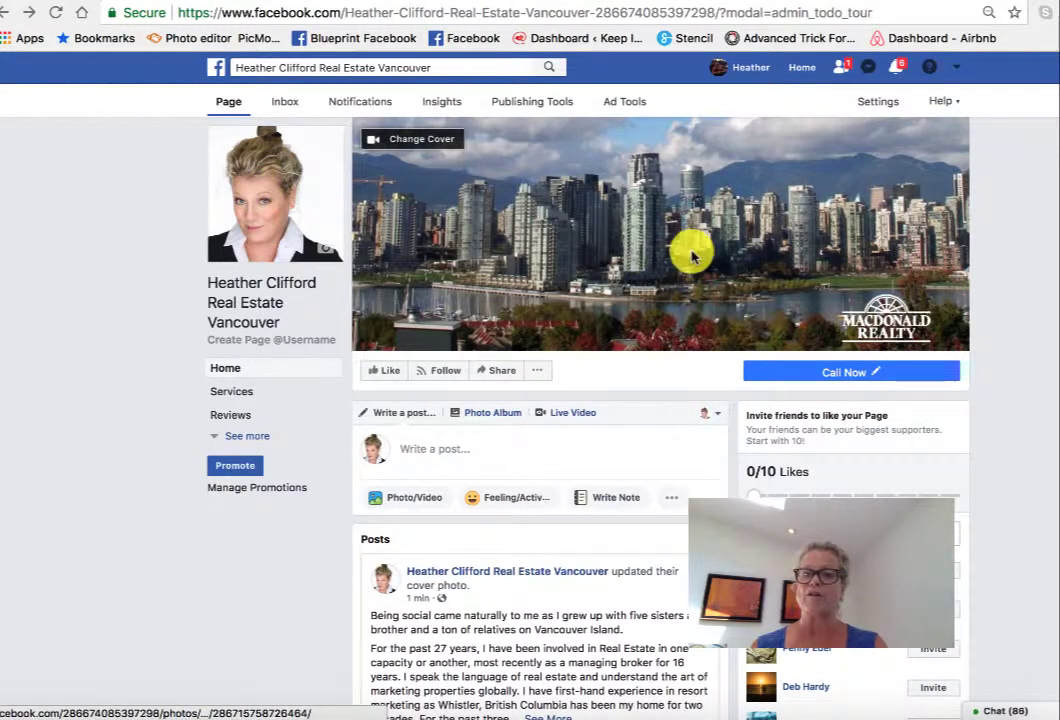
# - Test the Call Now button, then reveal all page sections with See more in the left navigation
pyautogui.moveTo(798, 410)
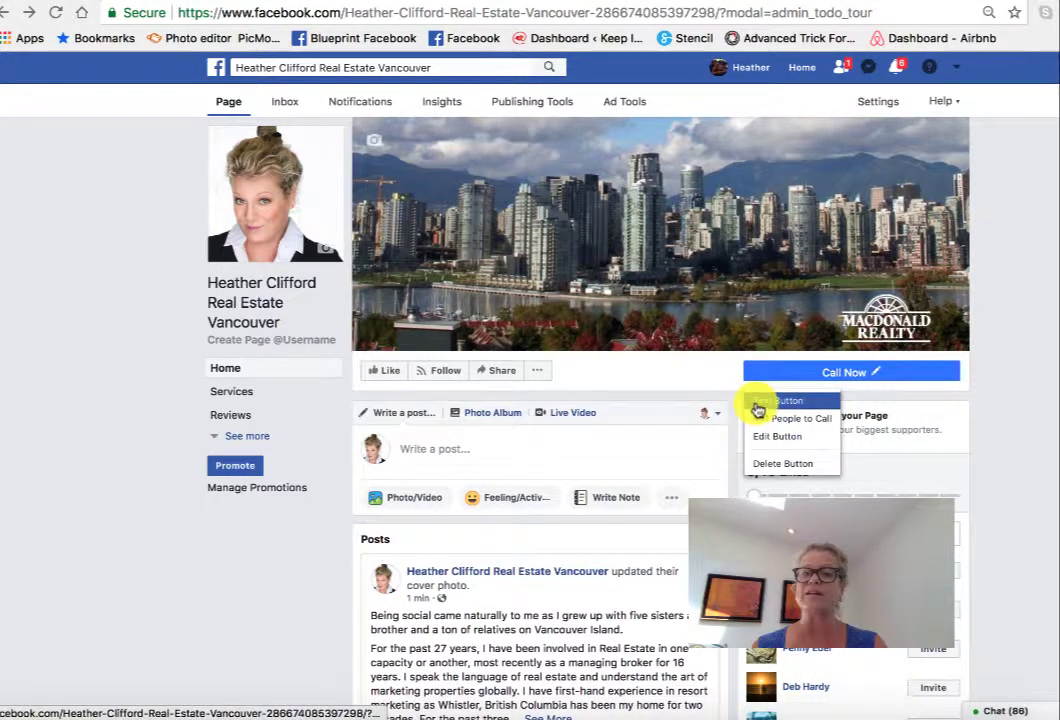
pyautogui.click(757, 404)
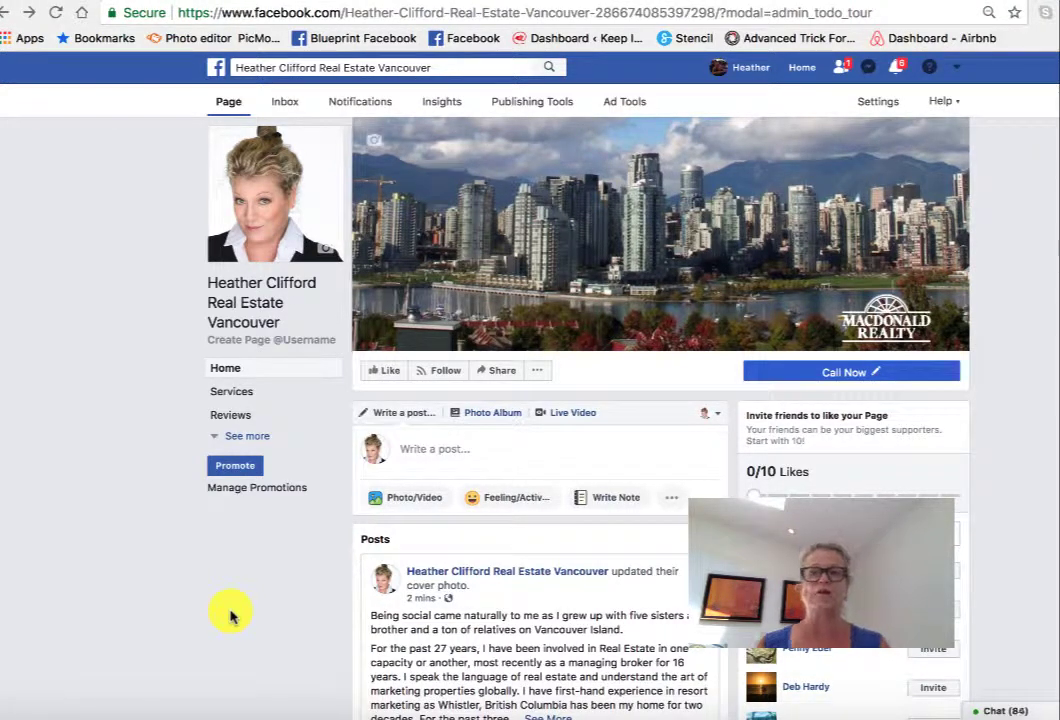
pyautogui.click(243, 438)
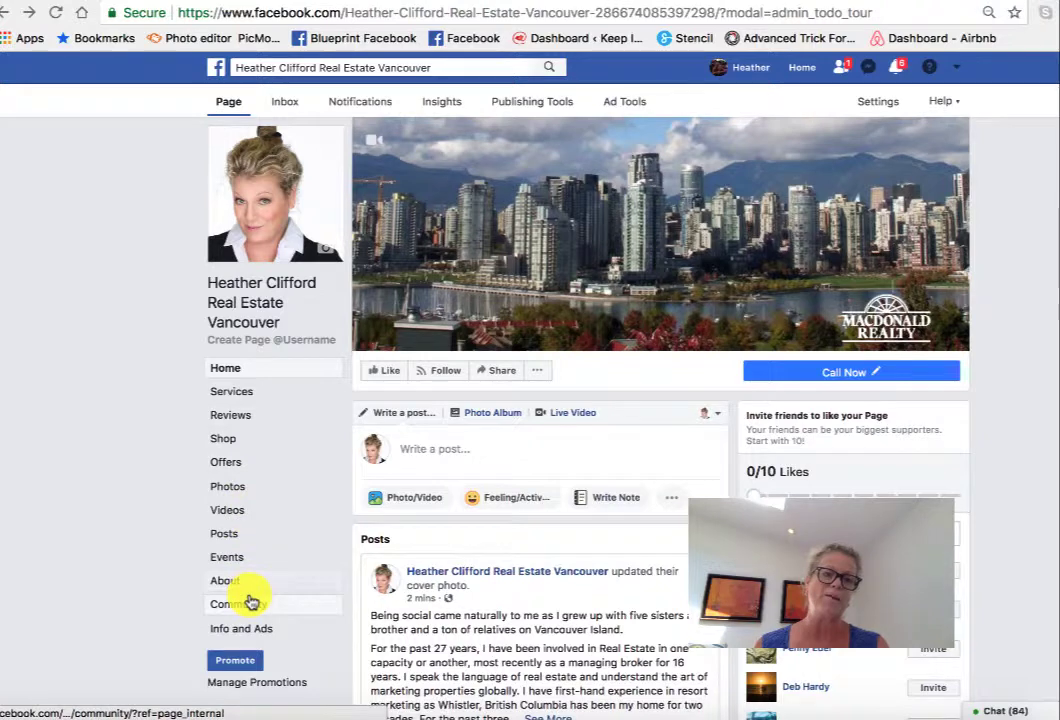
pyautogui.click(218, 581)
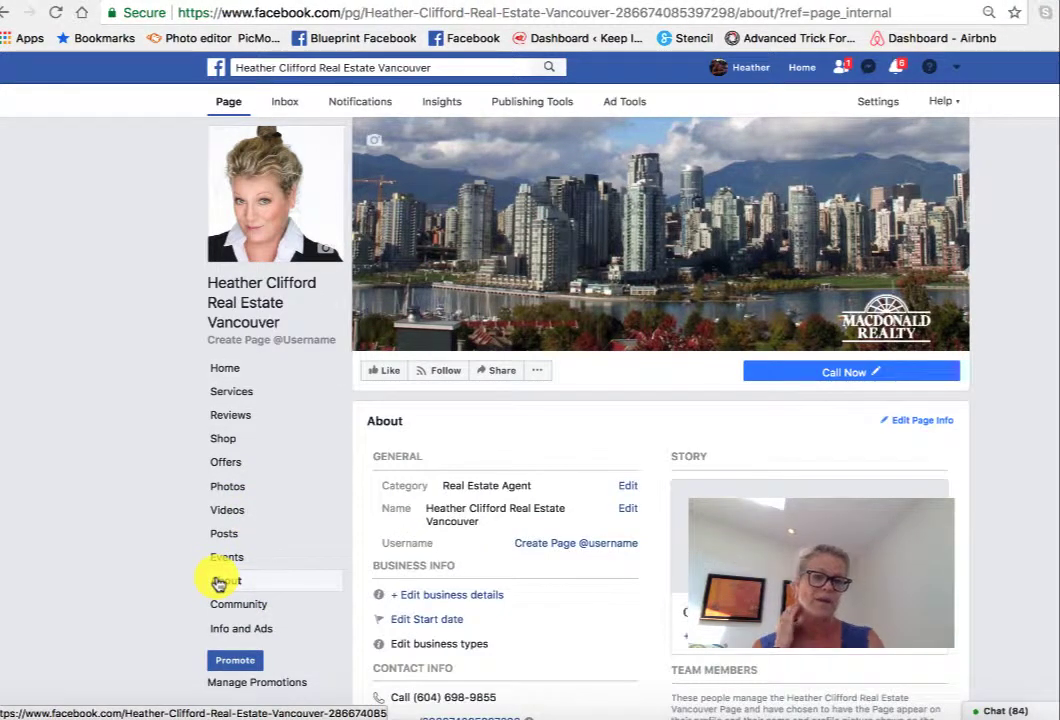
pyautogui.scroll(-1, 552, 507)
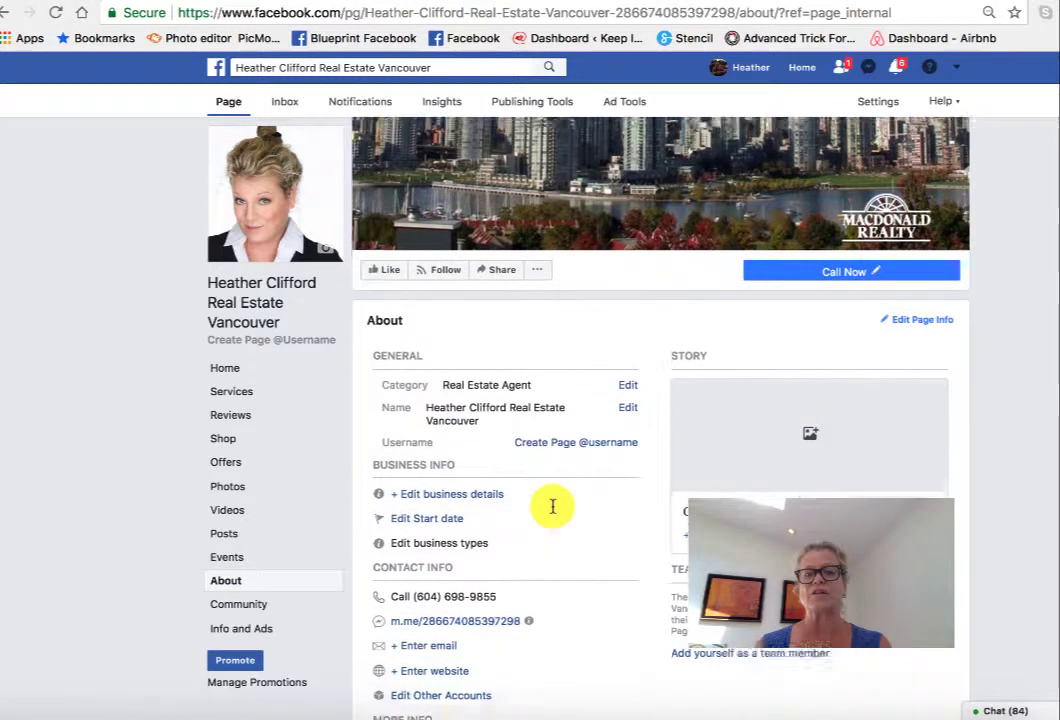
pyautogui.scroll(-1, 552, 507)
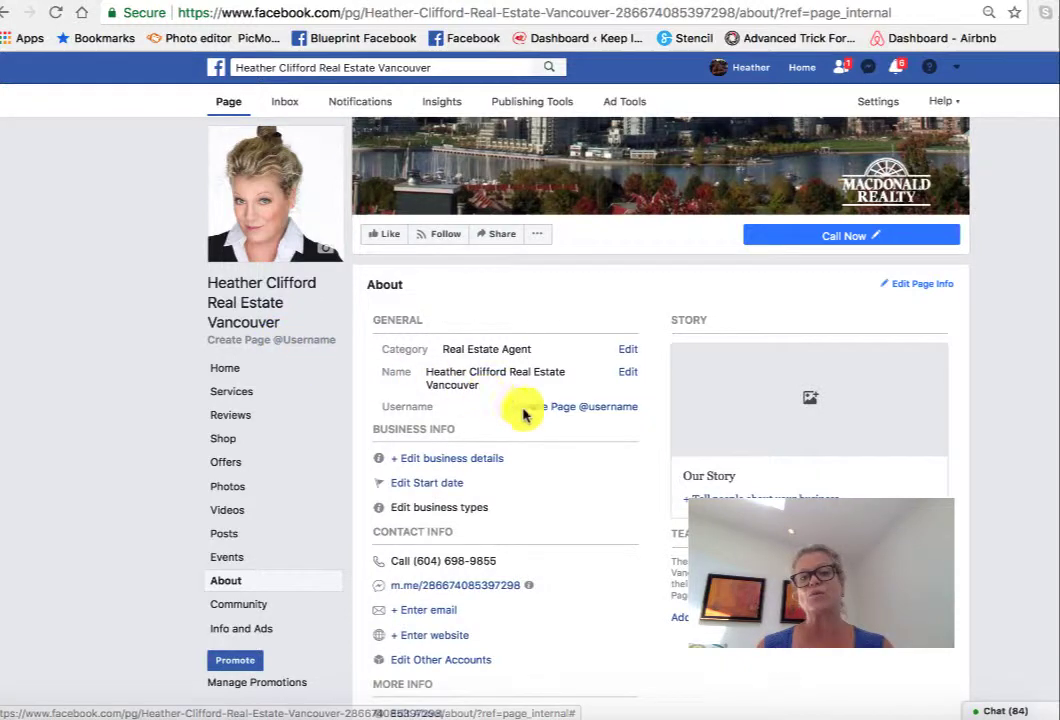
pyautogui.click(605, 407)
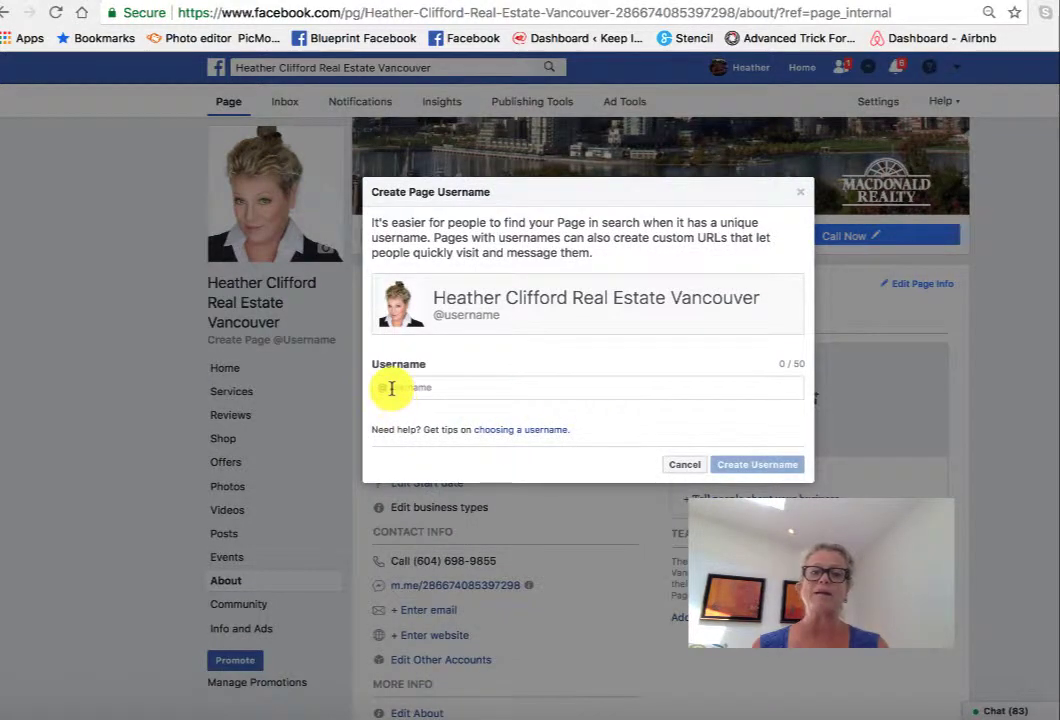
# - Enter the business-name username in the Username field, create it, and dismiss the confirmation
pyautogui.click(391, 389)
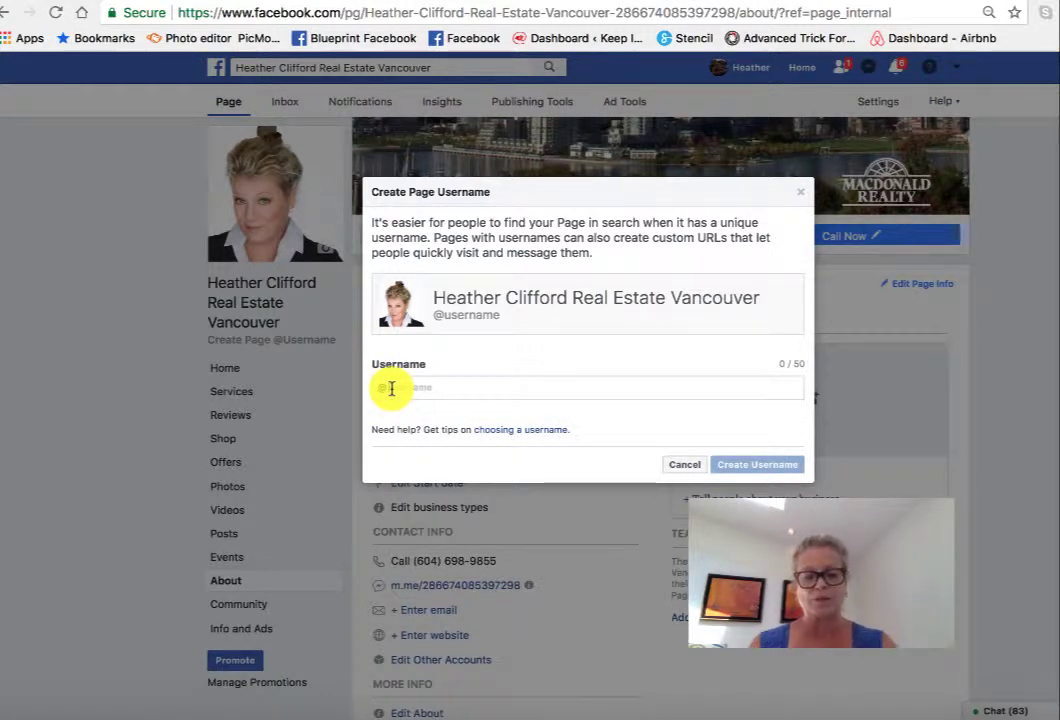
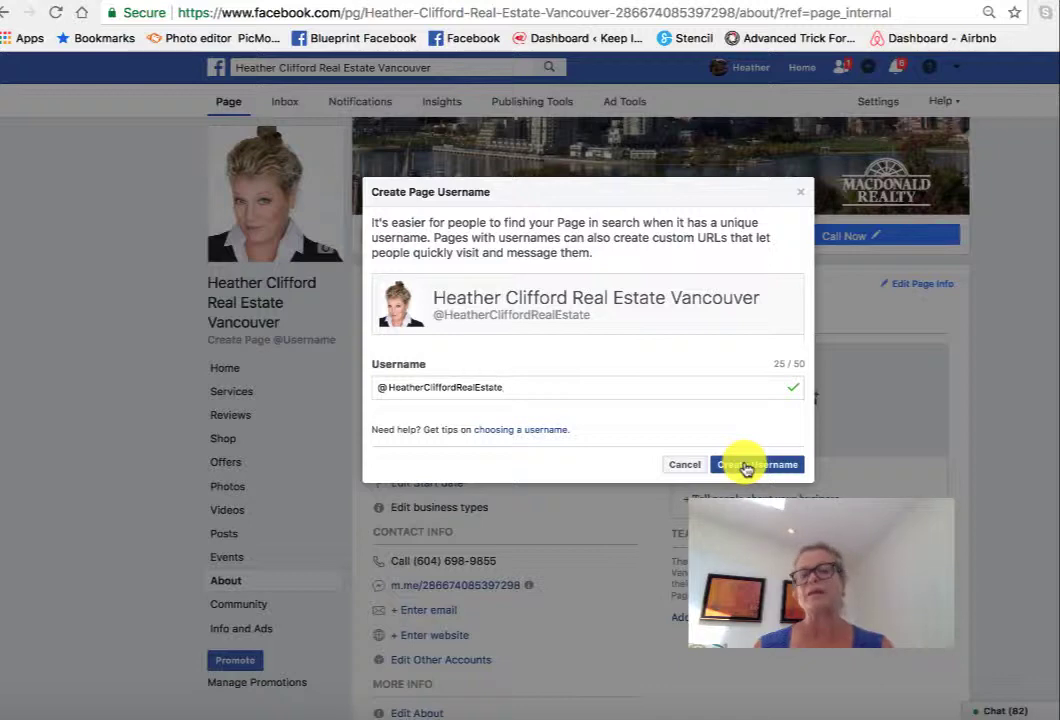
pyautogui.click(745, 466)
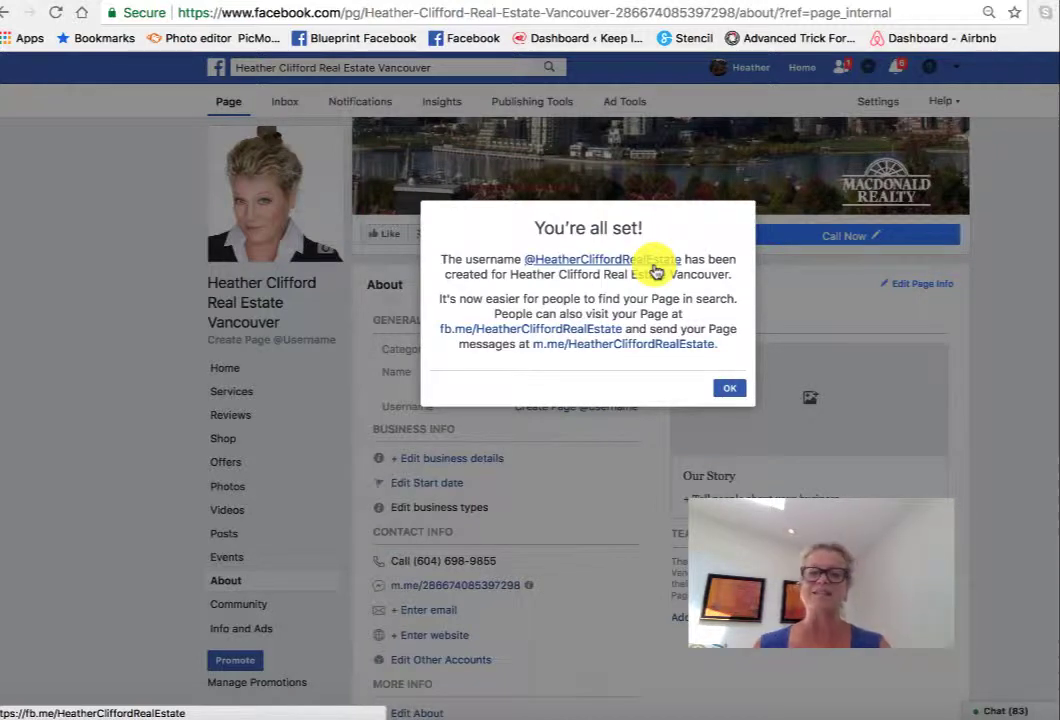
pyautogui.click(735, 397)
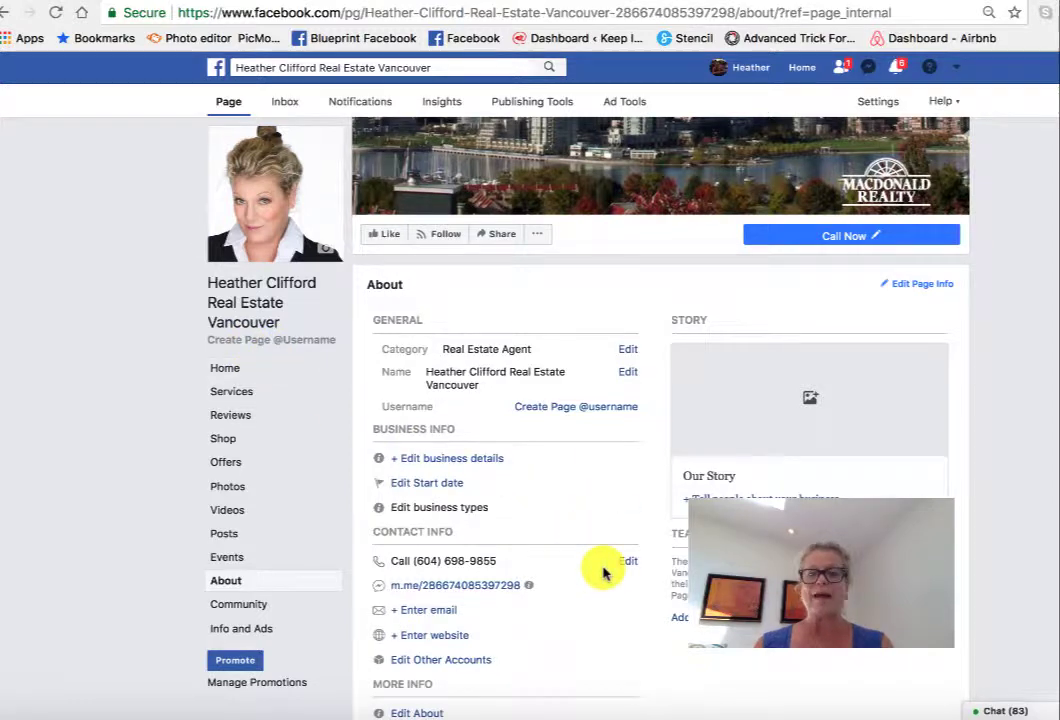
# - Scroll the About section back up to the top to view the full cover photo
pyautogui.scroll(-3, 603, 572)
pyautogui.scroll(2, 603, 572)
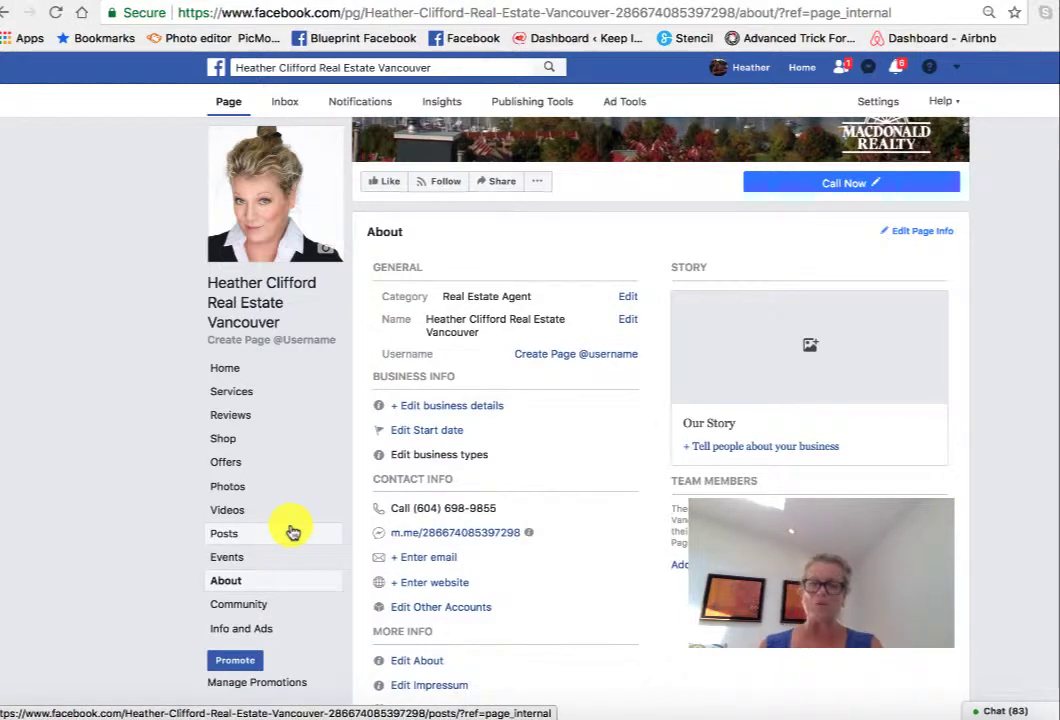
pyautogui.scroll(2, 292, 531)
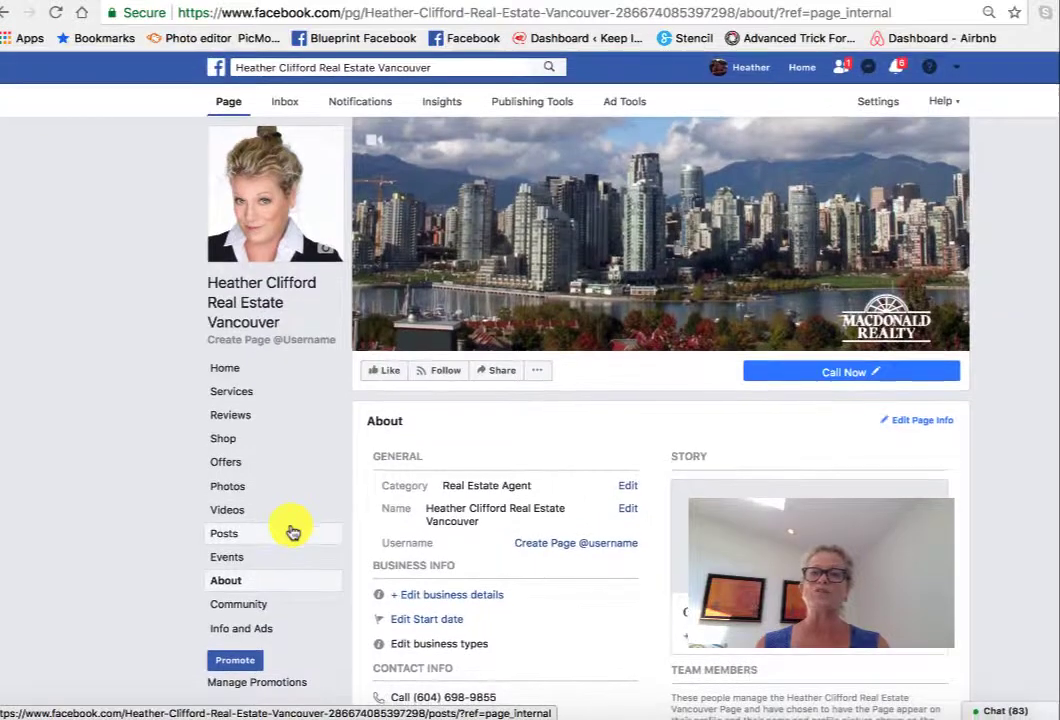